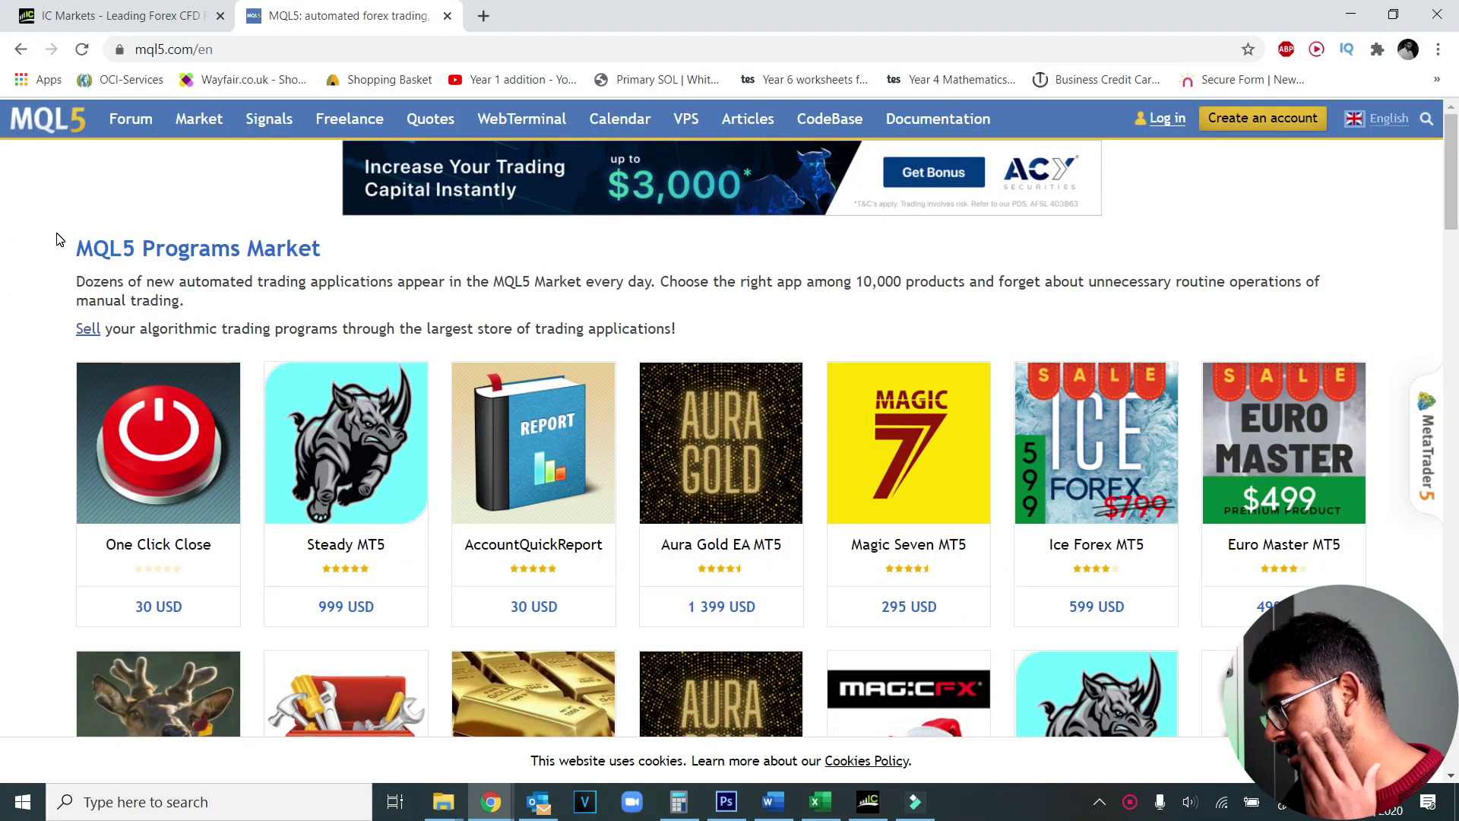
Scroll the Forex Market overview to look over the MetaTrader 5 and MetaTrader 4 categories
{"action": "scroll", "coordinate": [57, 239], "scroll_direction": "down", "scroll_amount": 2}
{"action": "scroll", "coordinate": [57, 240], "scroll_direction": "up", "scroll_amount": 2}
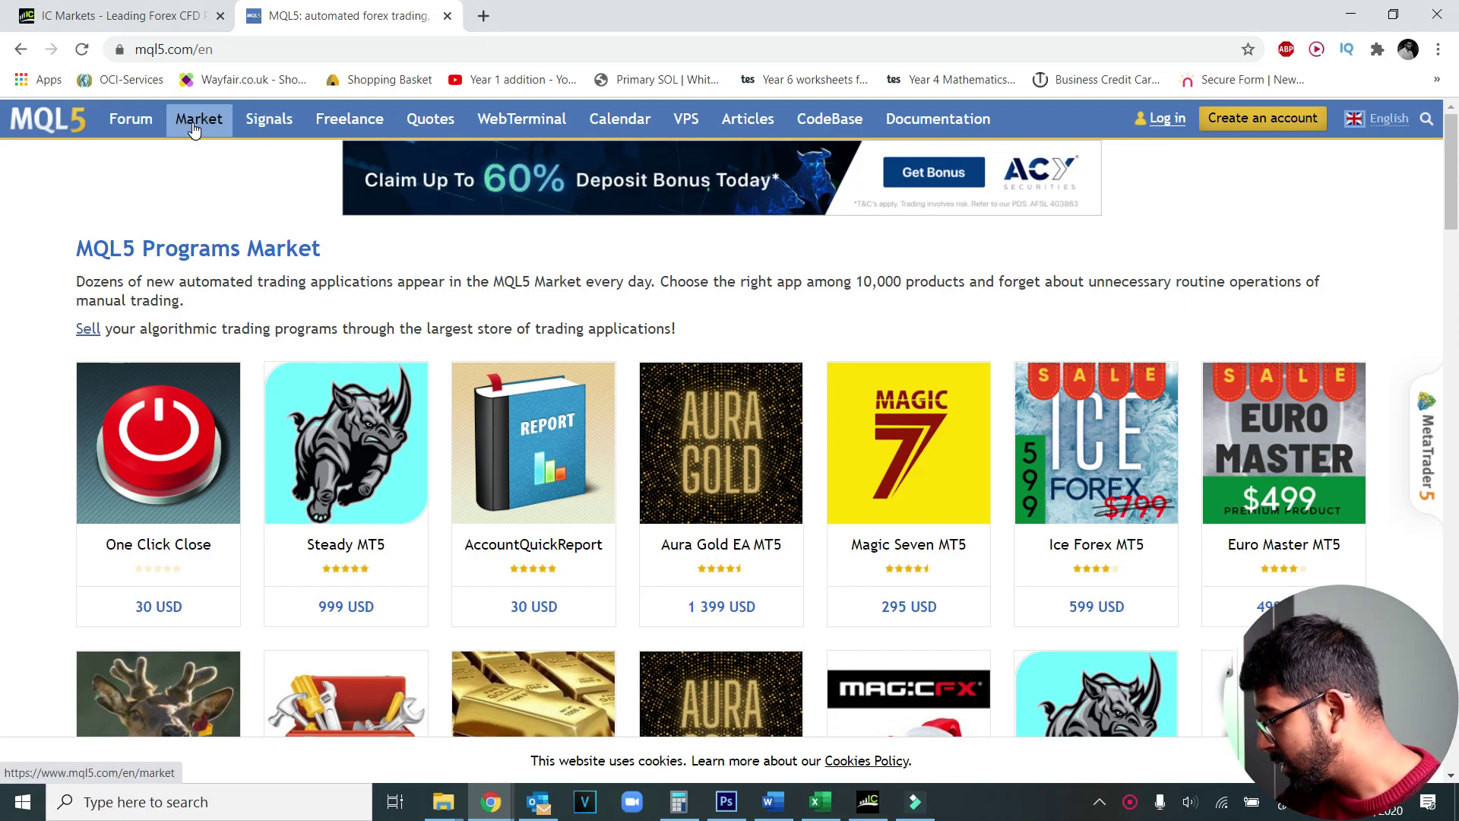
{"action": "scroll", "coordinate": [220, 241], "scroll_direction": "down", "scroll_amount": 1}
{"action": "scroll", "coordinate": [304, 222], "scroll_direction": "up", "scroll_amount": 1}
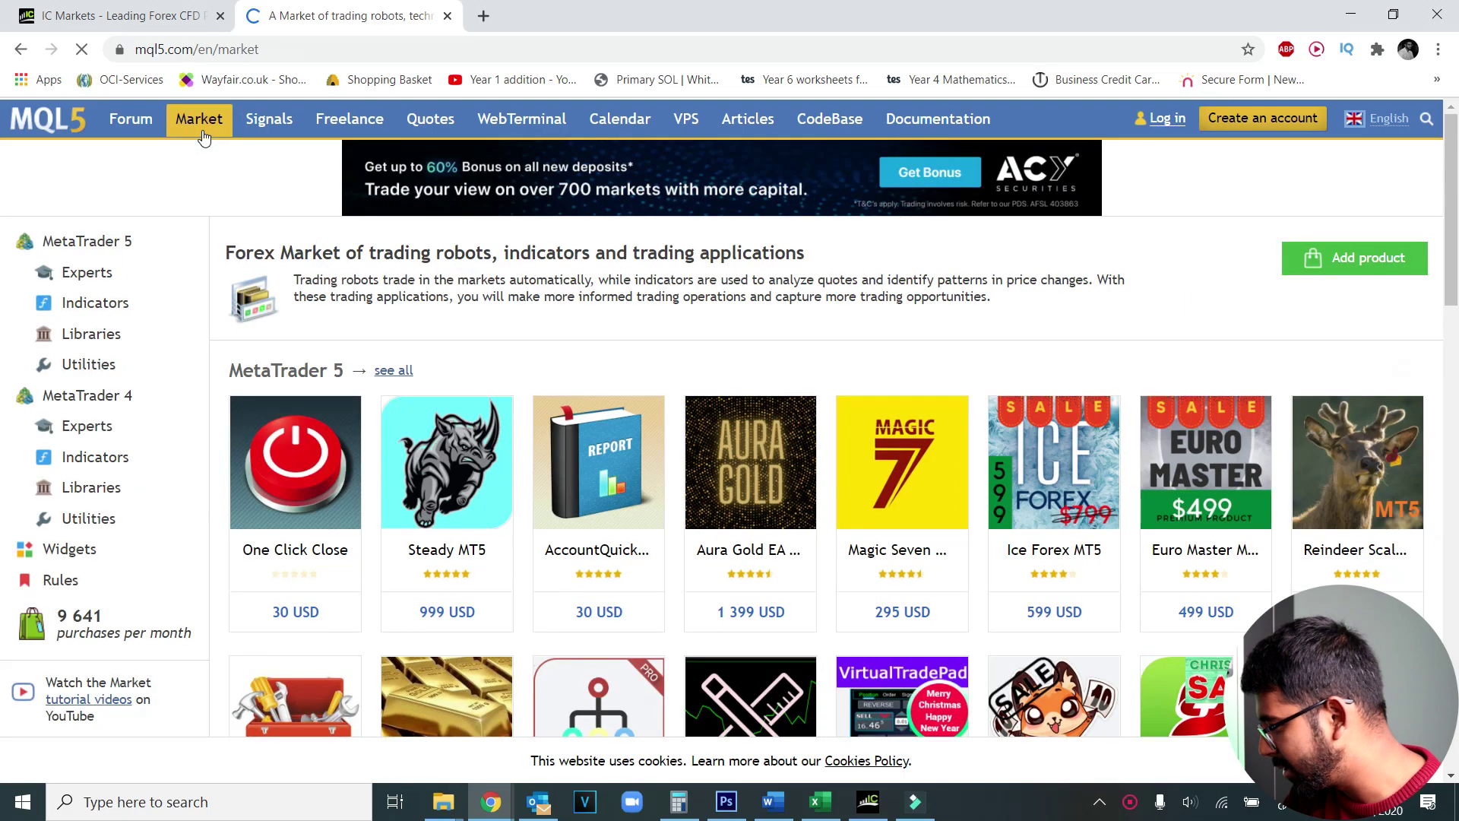
{"action": "scroll", "coordinate": [122, 432], "scroll_direction": "down", "scroll_amount": 2}
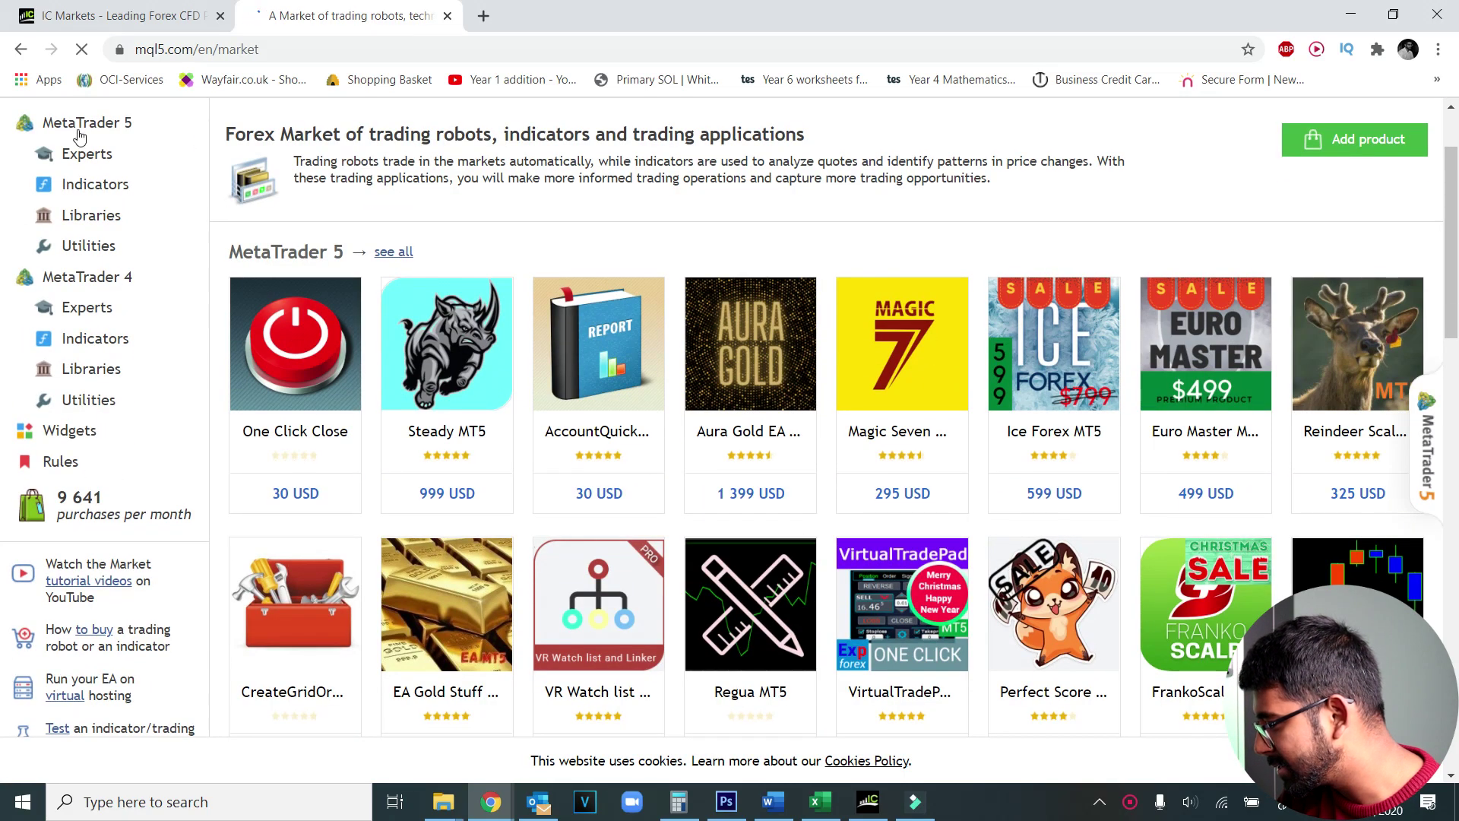
{"action": "scroll", "coordinate": [78, 185], "scroll_direction": "up", "scroll_amount": 2}
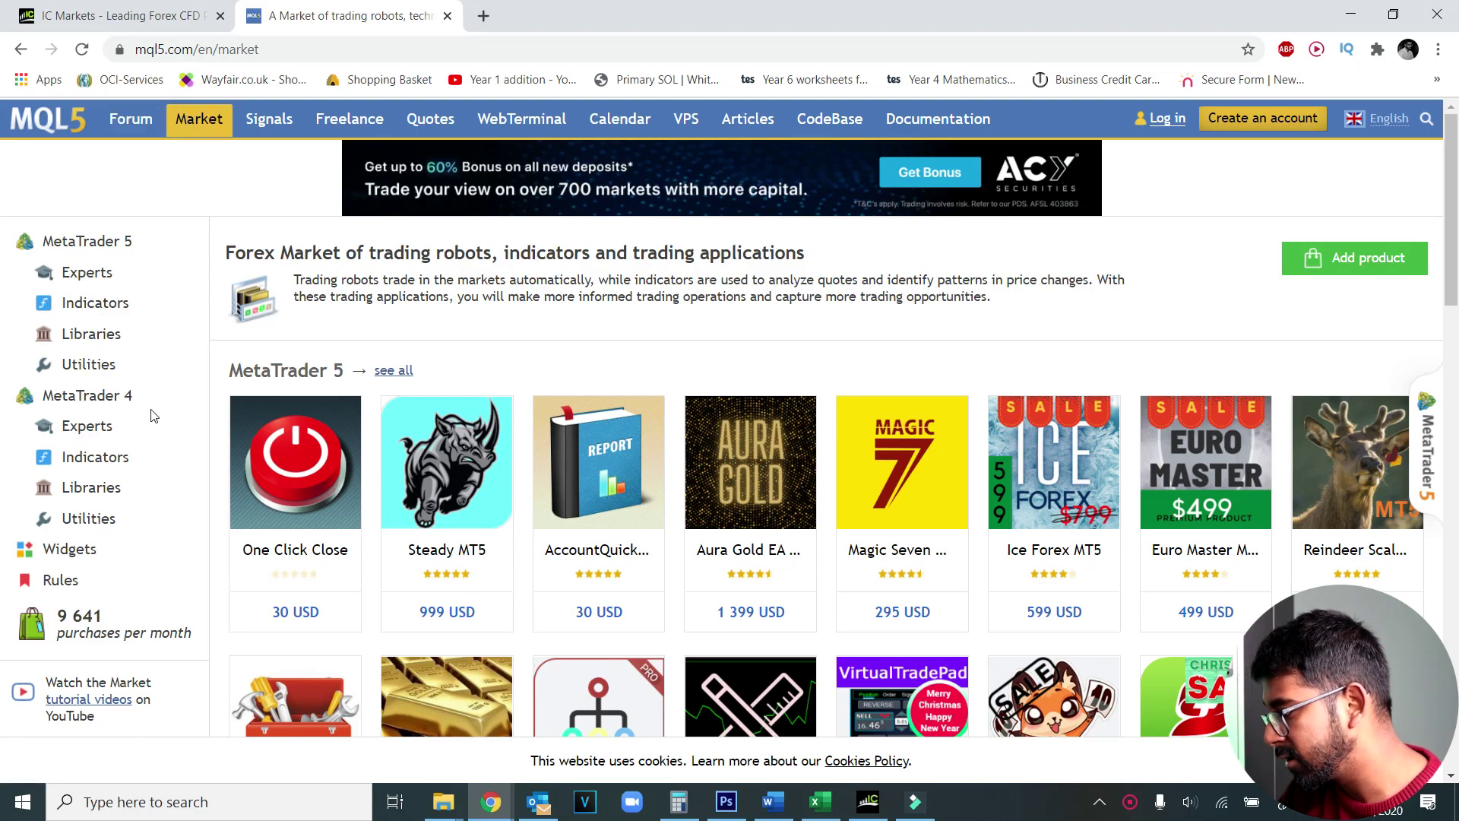
Open the MetaTrader 4 trading robots list and show only the free robots
{"action": "left_click", "coordinate": [94, 432]}
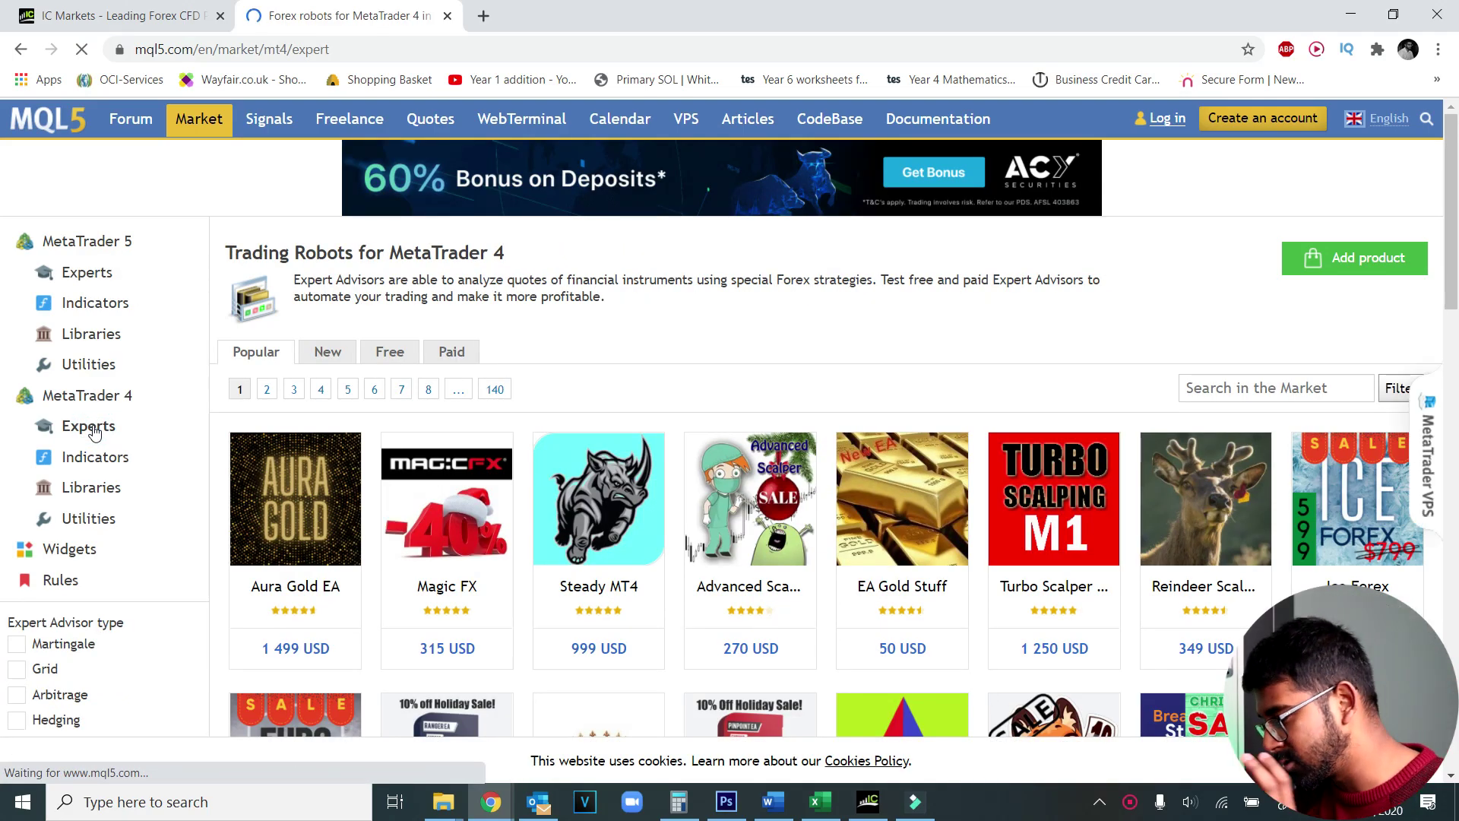
{"action": "scroll", "coordinate": [355, 434], "scroll_direction": "down", "scroll_amount": 3}
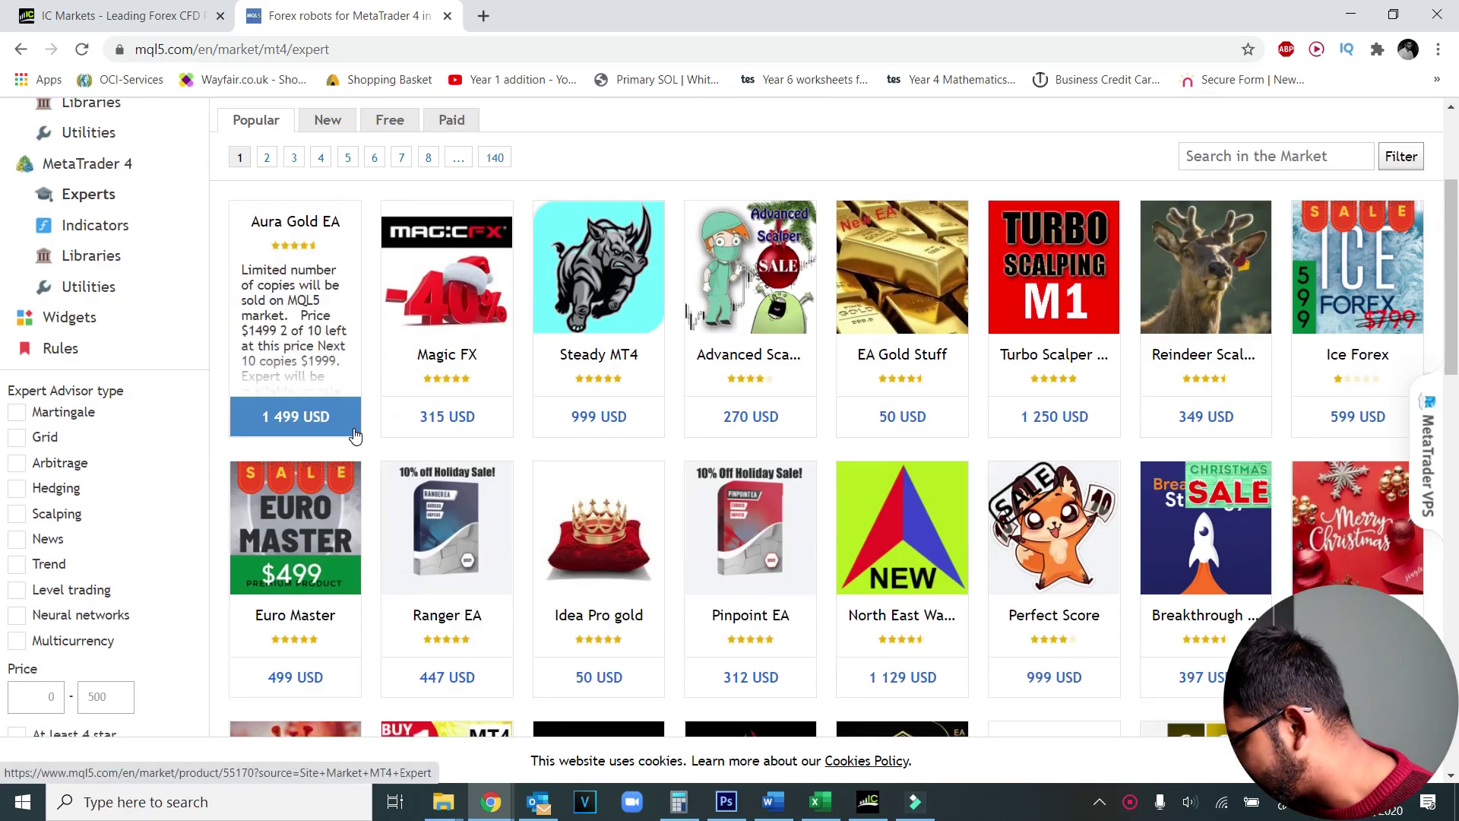
{"action": "scroll", "coordinate": [355, 435], "scroll_direction": "up", "scroll_amount": 3}
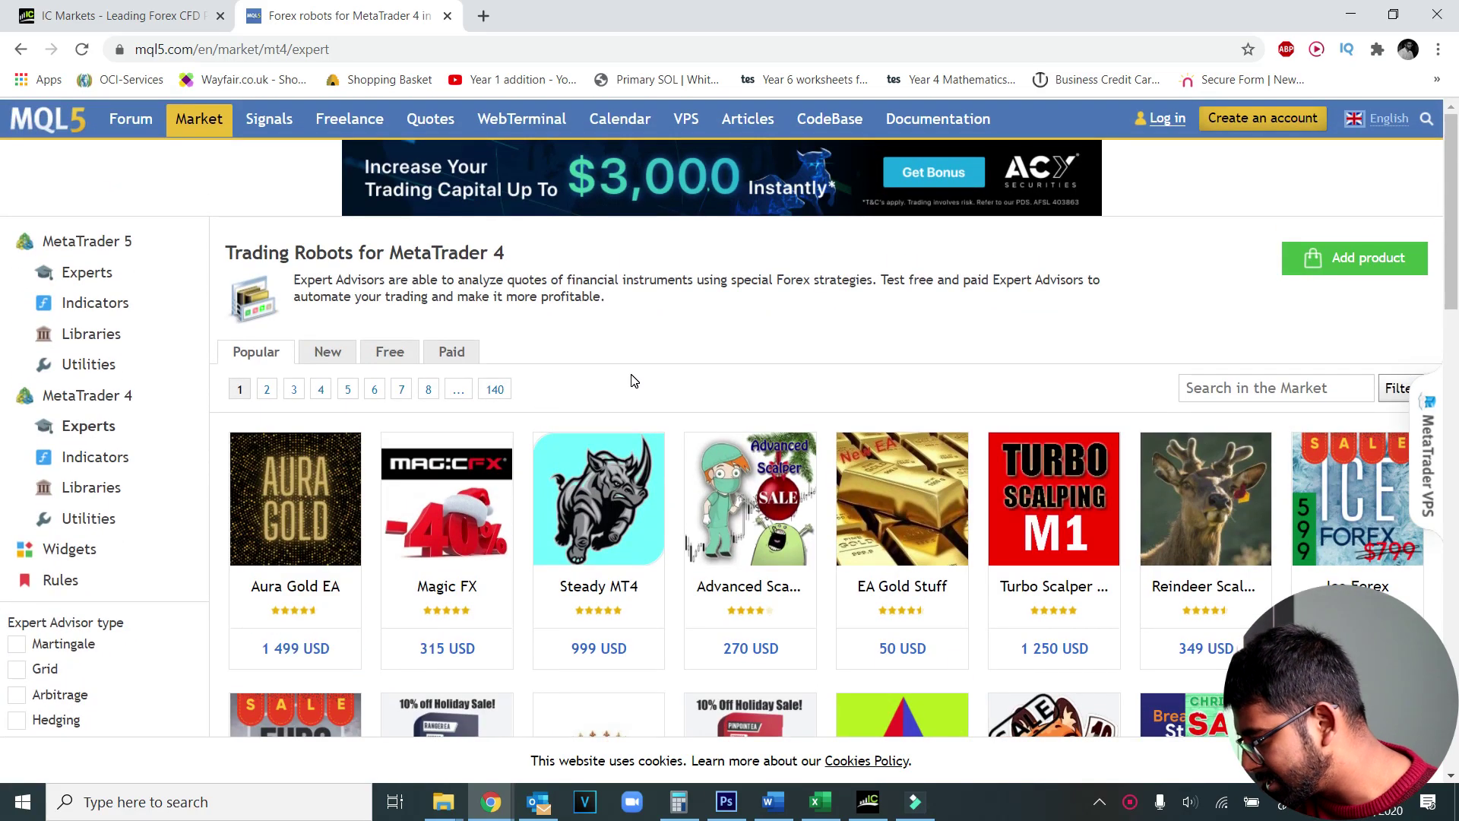
{"action": "scroll", "coordinate": [631, 380], "scroll_direction": "down", "scroll_amount": 1}
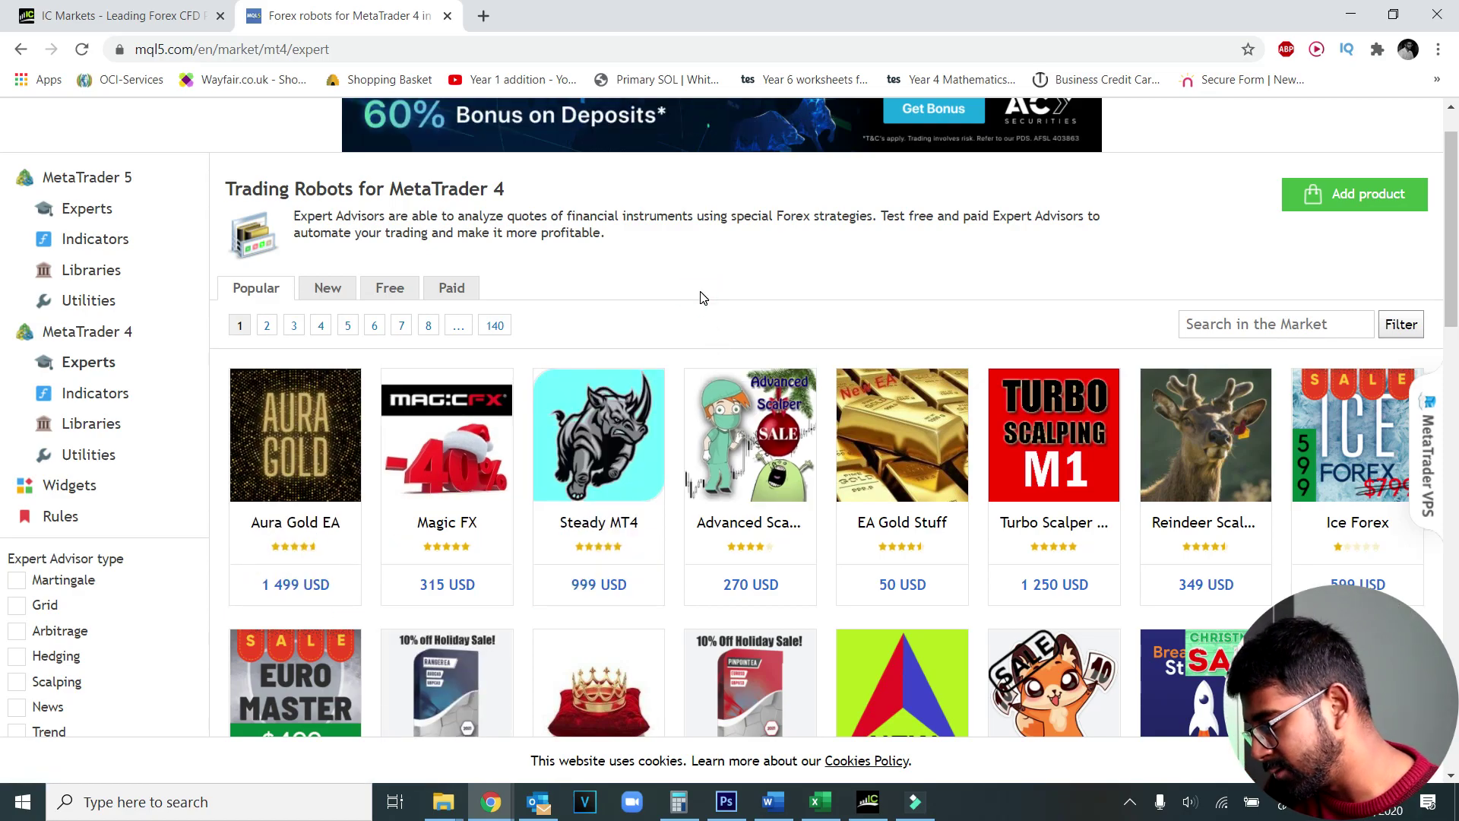
{"action": "left_click", "coordinate": [398, 293]}
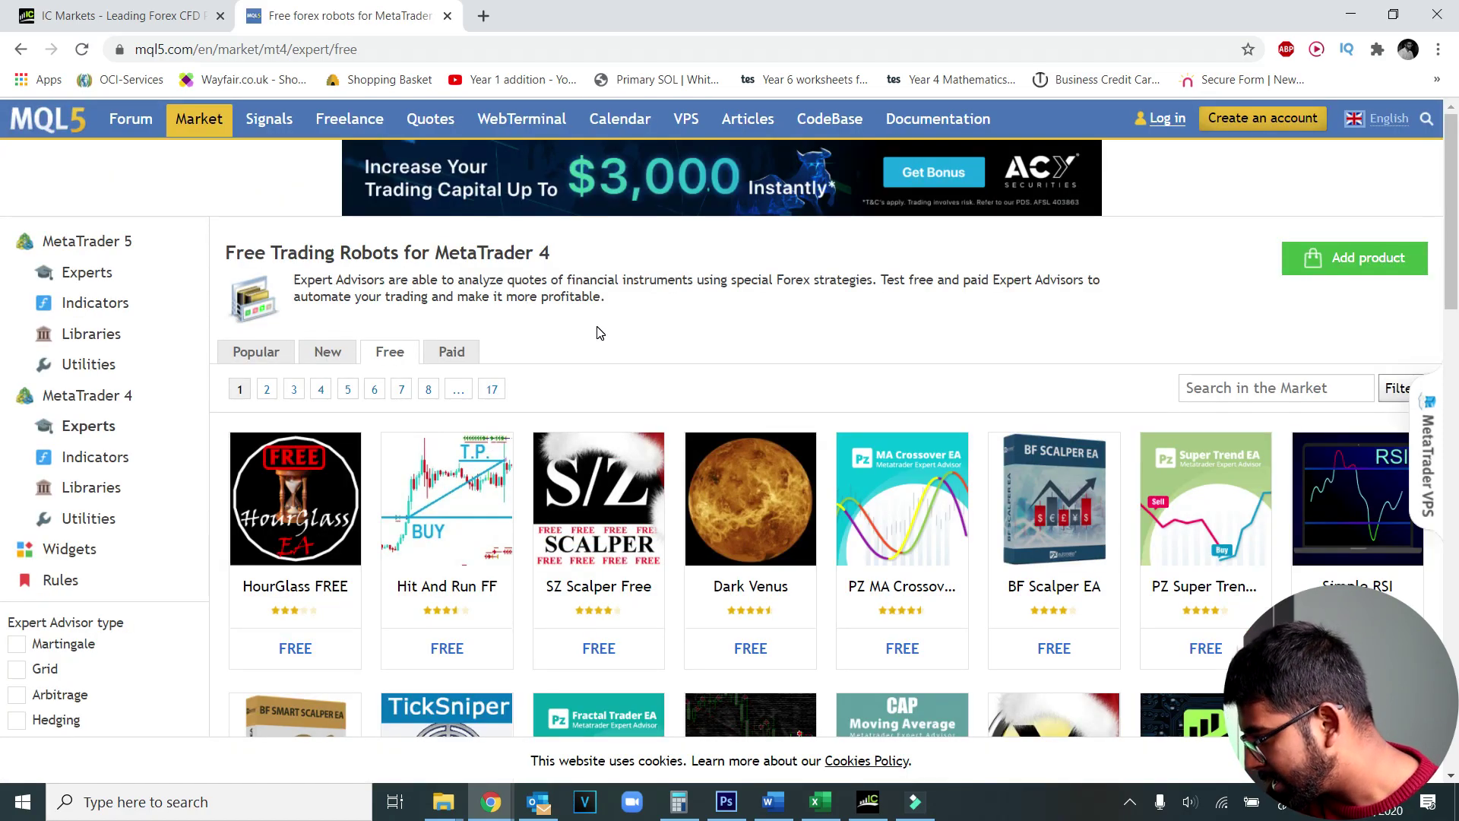
Dismiss the MetaTrader VPS promotion popup and apply the free-robot filters
{"action": "scroll", "coordinate": [590, 363], "scroll_direction": "down", "scroll_amount": 1}
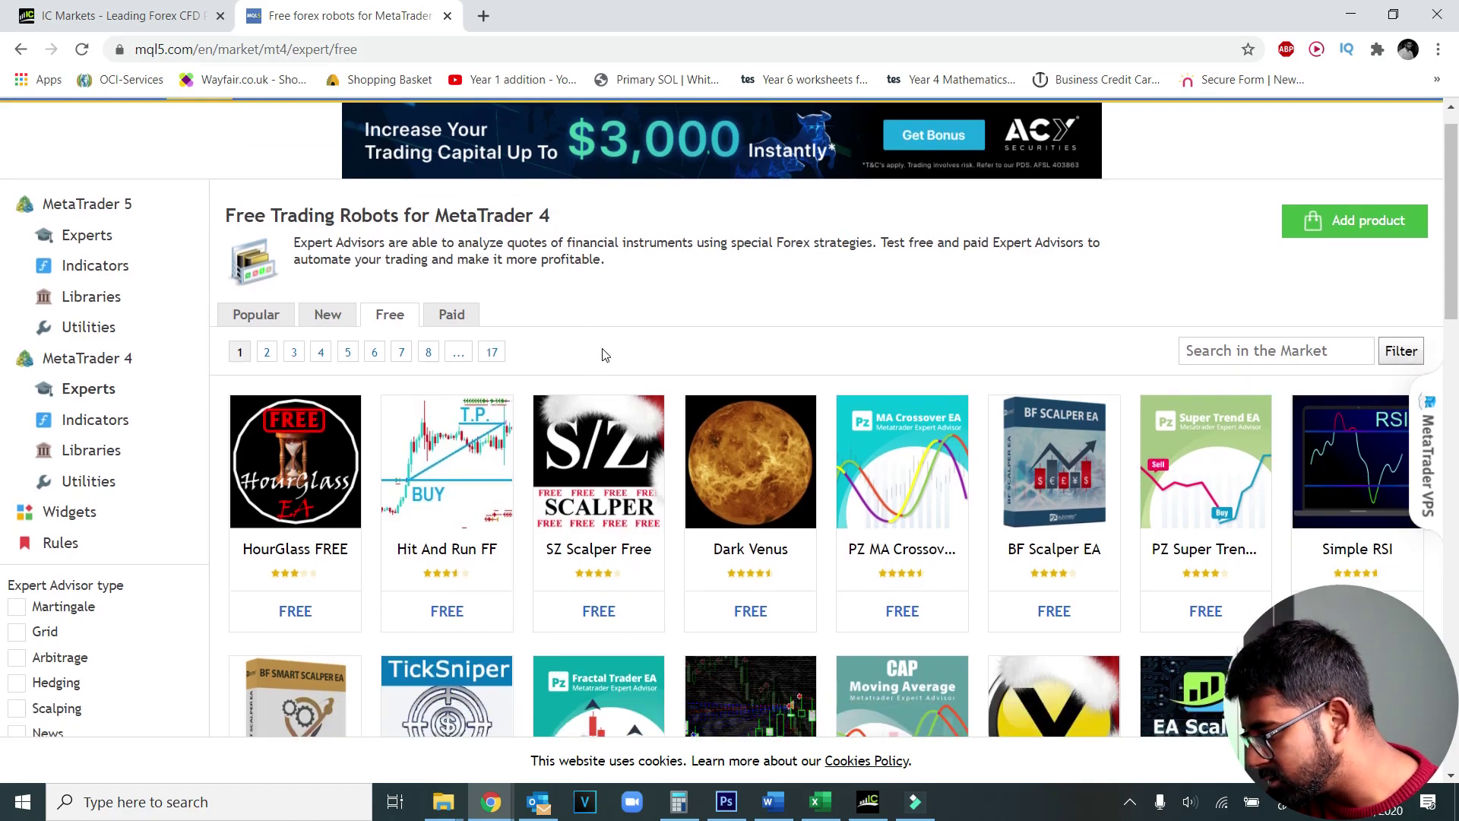
{"action": "left_click", "coordinate": [1394, 351]}
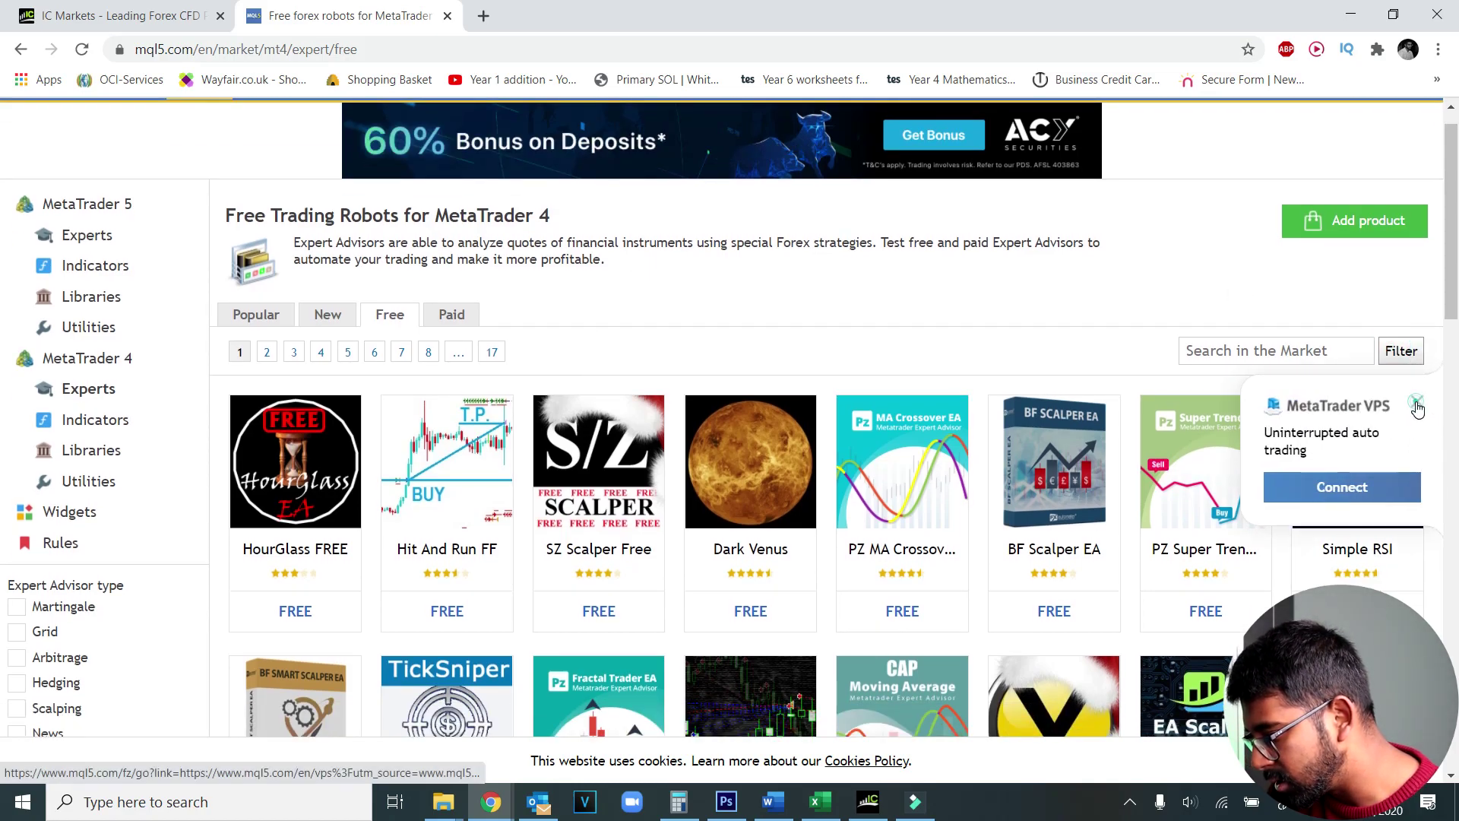
{"action": "left_click", "coordinate": [1413, 403]}
{"action": "left_click", "coordinate": [1405, 352]}
Browse the free robots list and look at the SZ Scalper Free product page
{"action": "scroll", "coordinate": [183, 475], "scroll_direction": "down", "scroll_amount": 5}
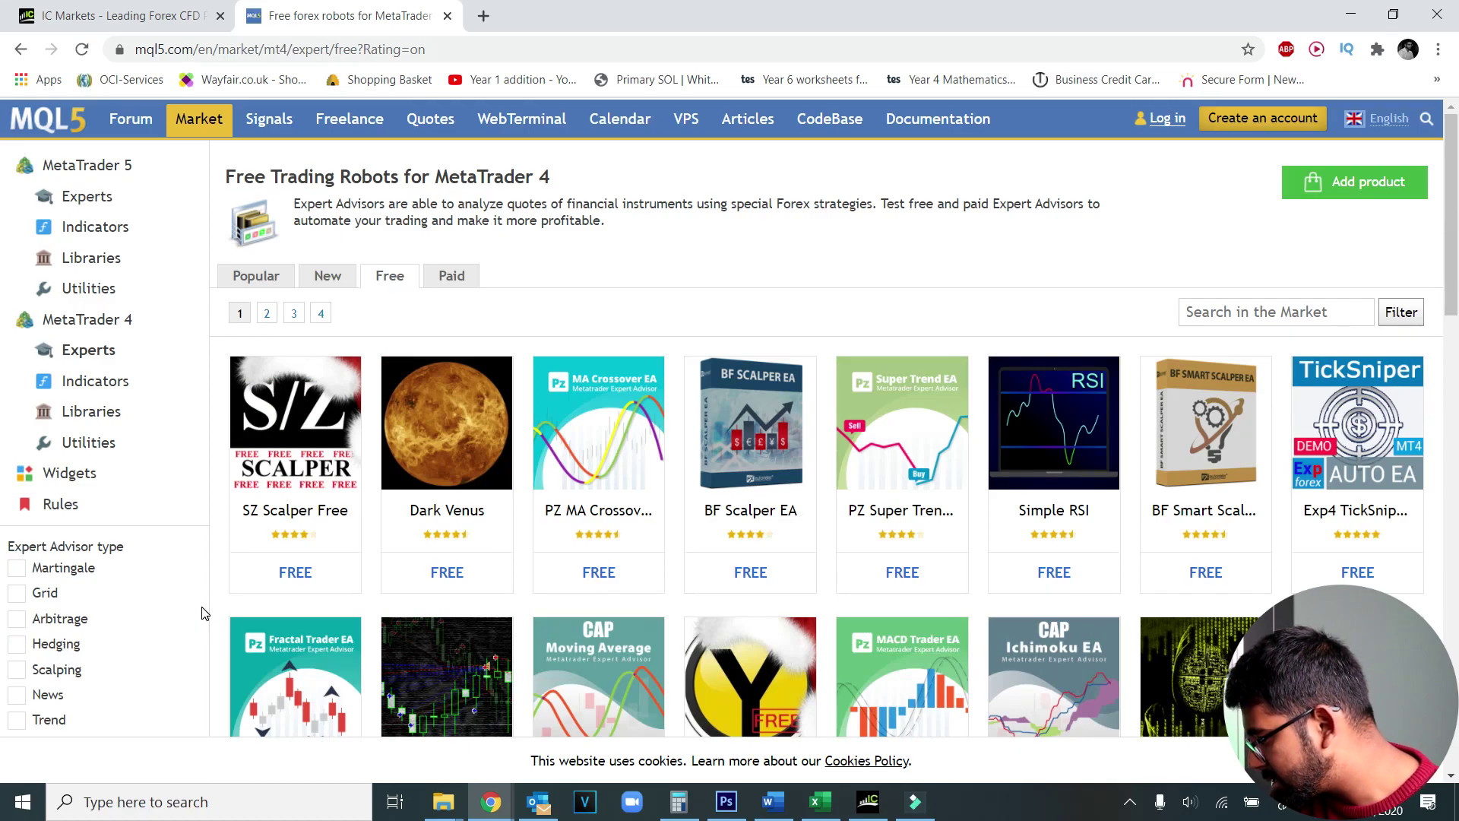
{"action": "scroll", "coordinate": [204, 612], "scroll_direction": "down", "scroll_amount": 1}
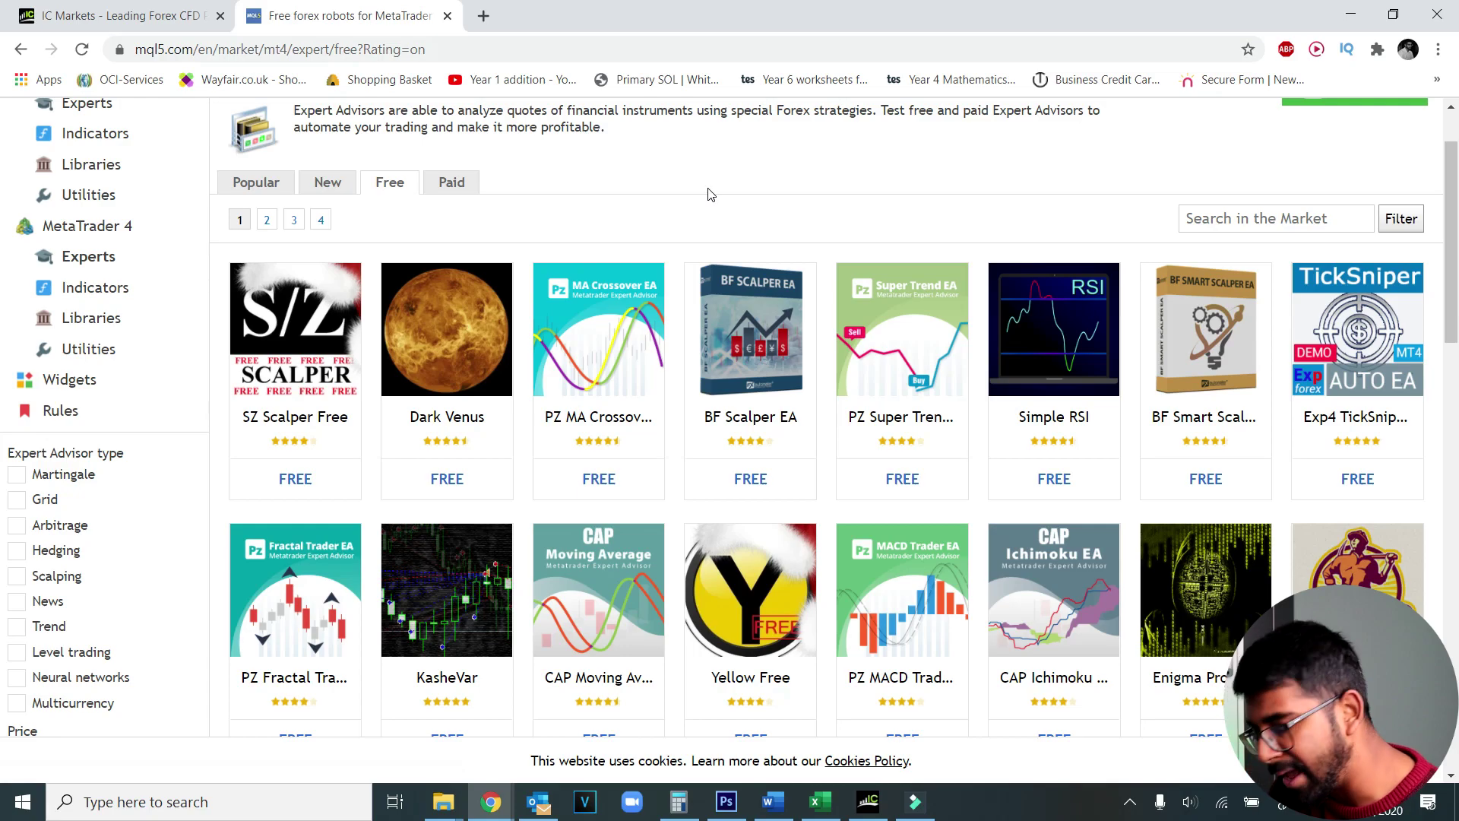
{"action": "scroll", "coordinate": [326, 397], "scroll_direction": "down", "scroll_amount": 1}
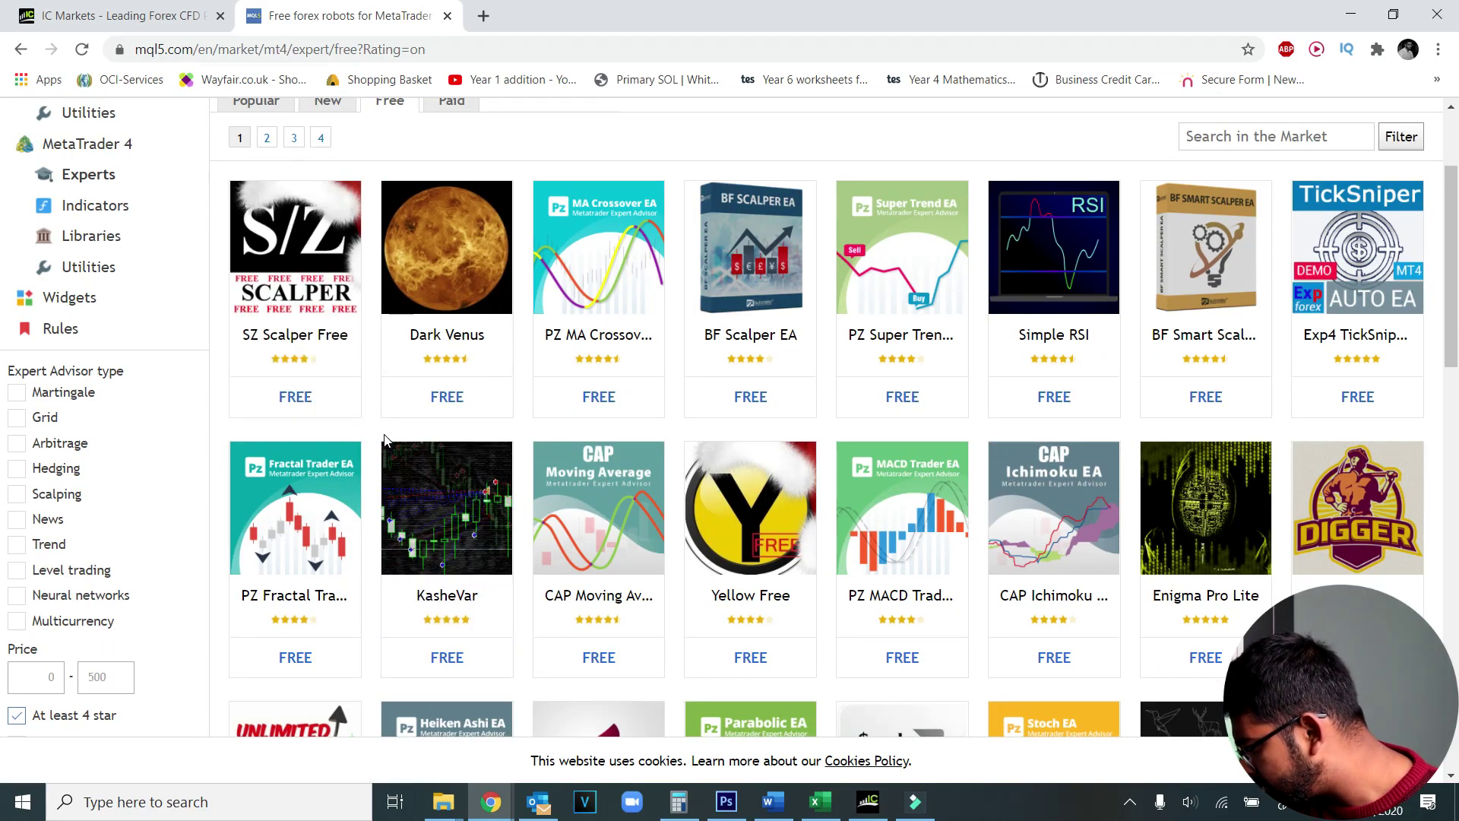
{"action": "scroll", "coordinate": [385, 440], "scroll_direction": "down", "scroll_amount": 4}
{"action": "scroll", "coordinate": [357, 449], "scroll_direction": "up", "scroll_amount": 5}
{"action": "left_click", "coordinate": [353, 449]}
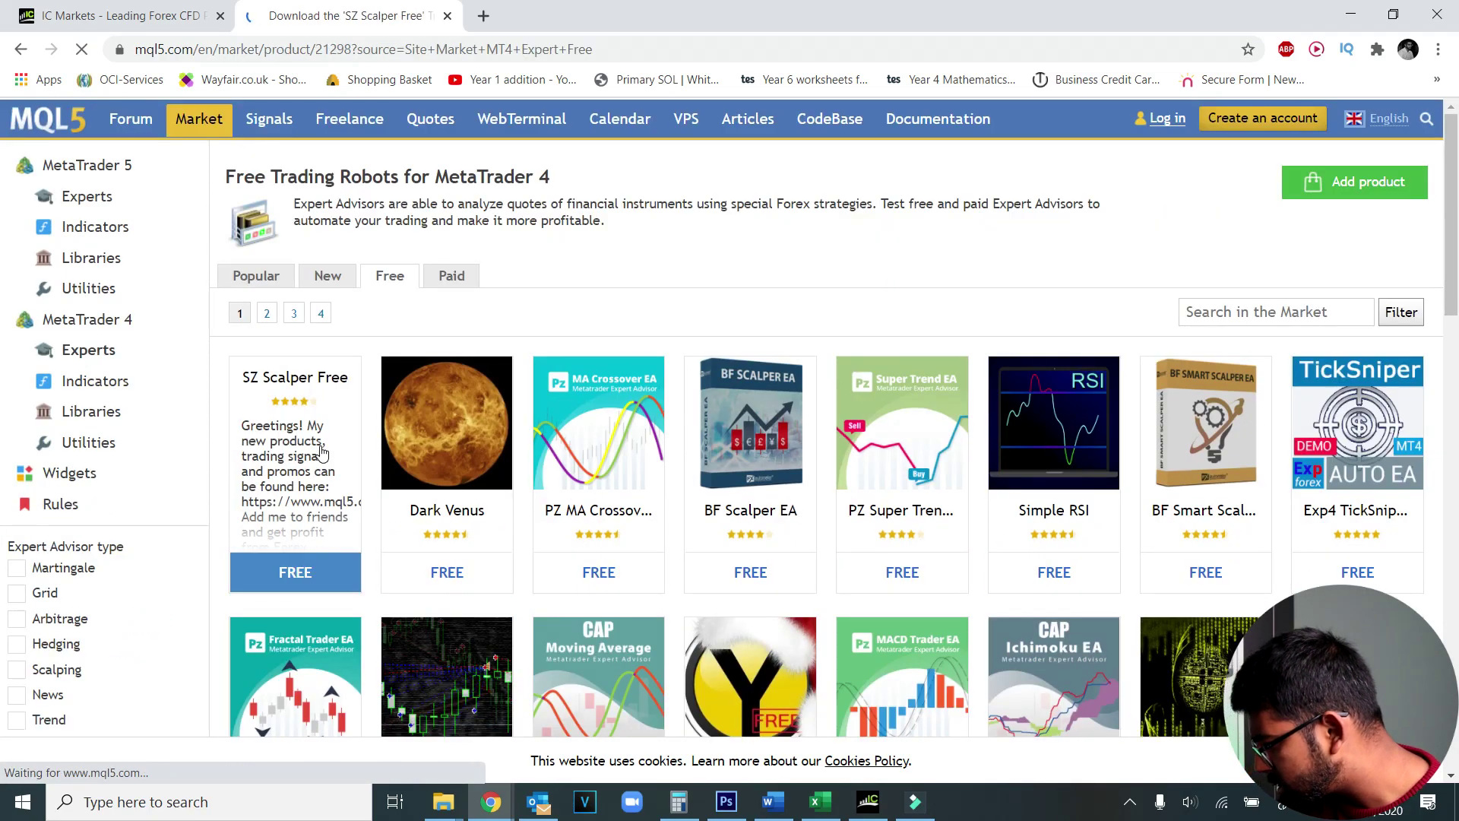
{"action": "key", "text": "alt+Left"}
Check LSM Pyramid Hedge EA on page 2, then open Dark Venus and its reviews
{"action": "scroll", "coordinate": [362, 446], "scroll_direction": "down", "scroll_amount": 9}
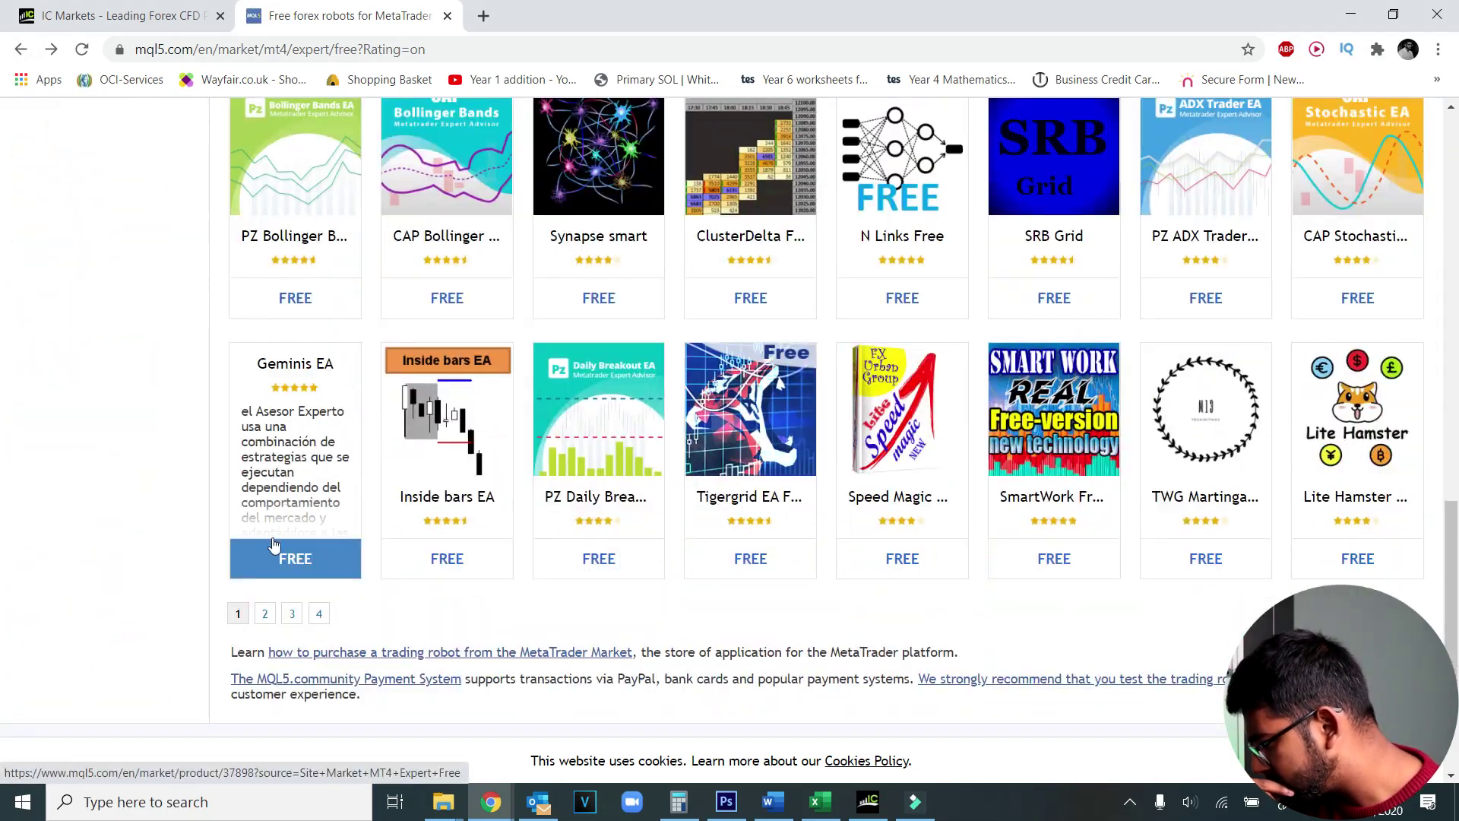
{"action": "left_click", "coordinate": [265, 614]}
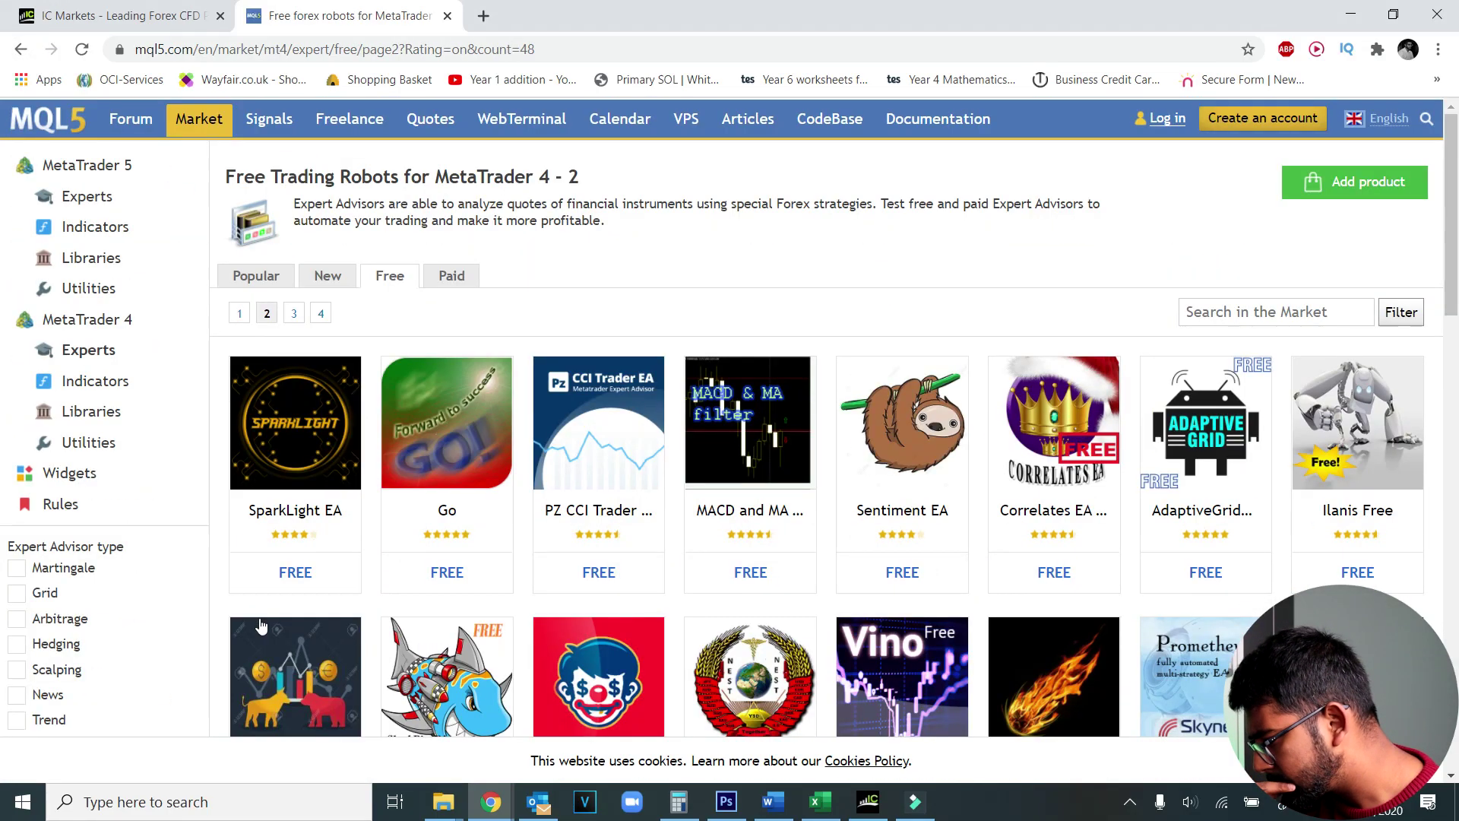
{"action": "scroll", "coordinate": [261, 625], "scroll_direction": "down", "scroll_amount": 5}
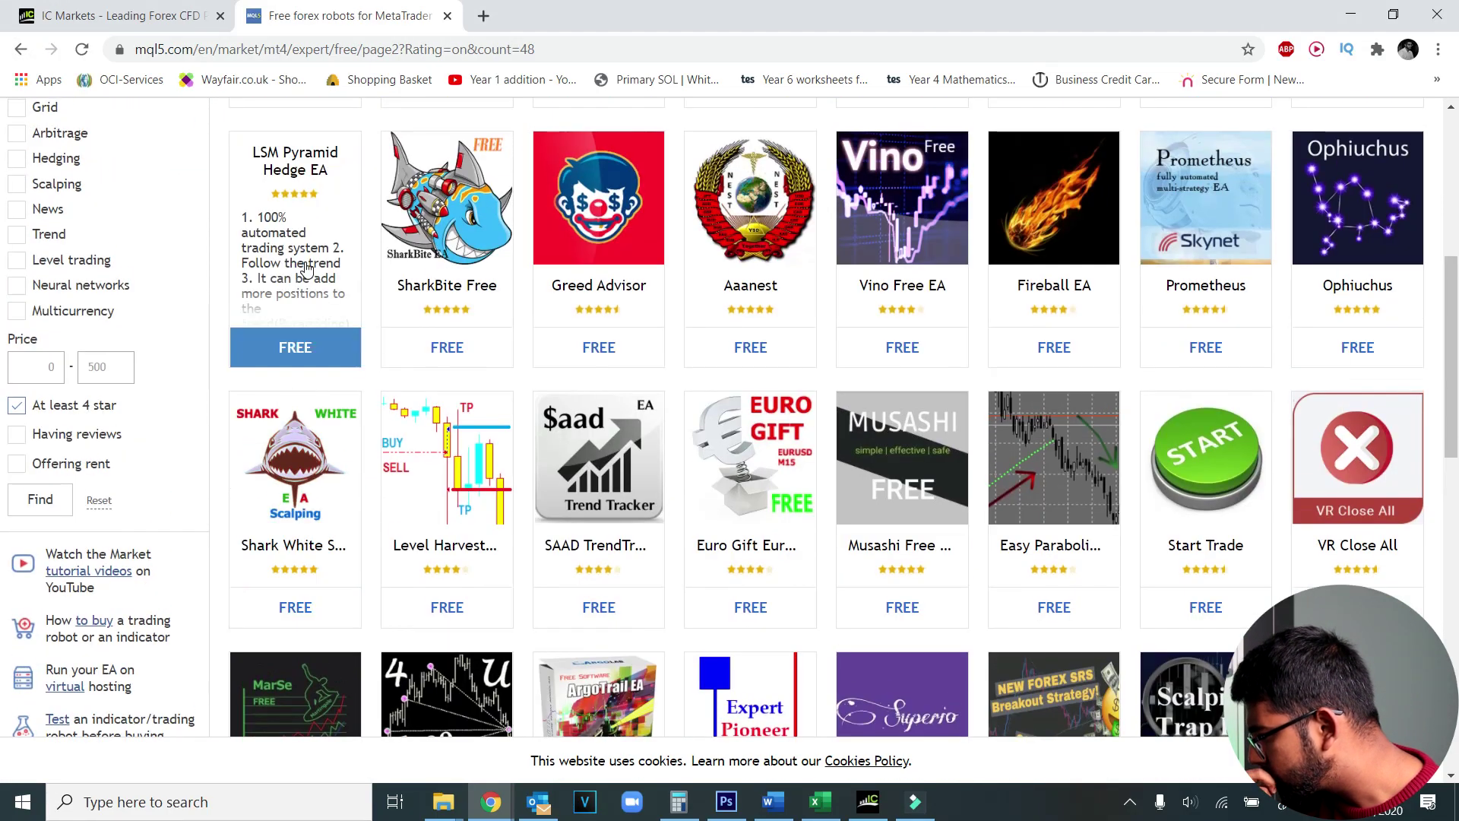
{"action": "left_click", "coordinate": [303, 256]}
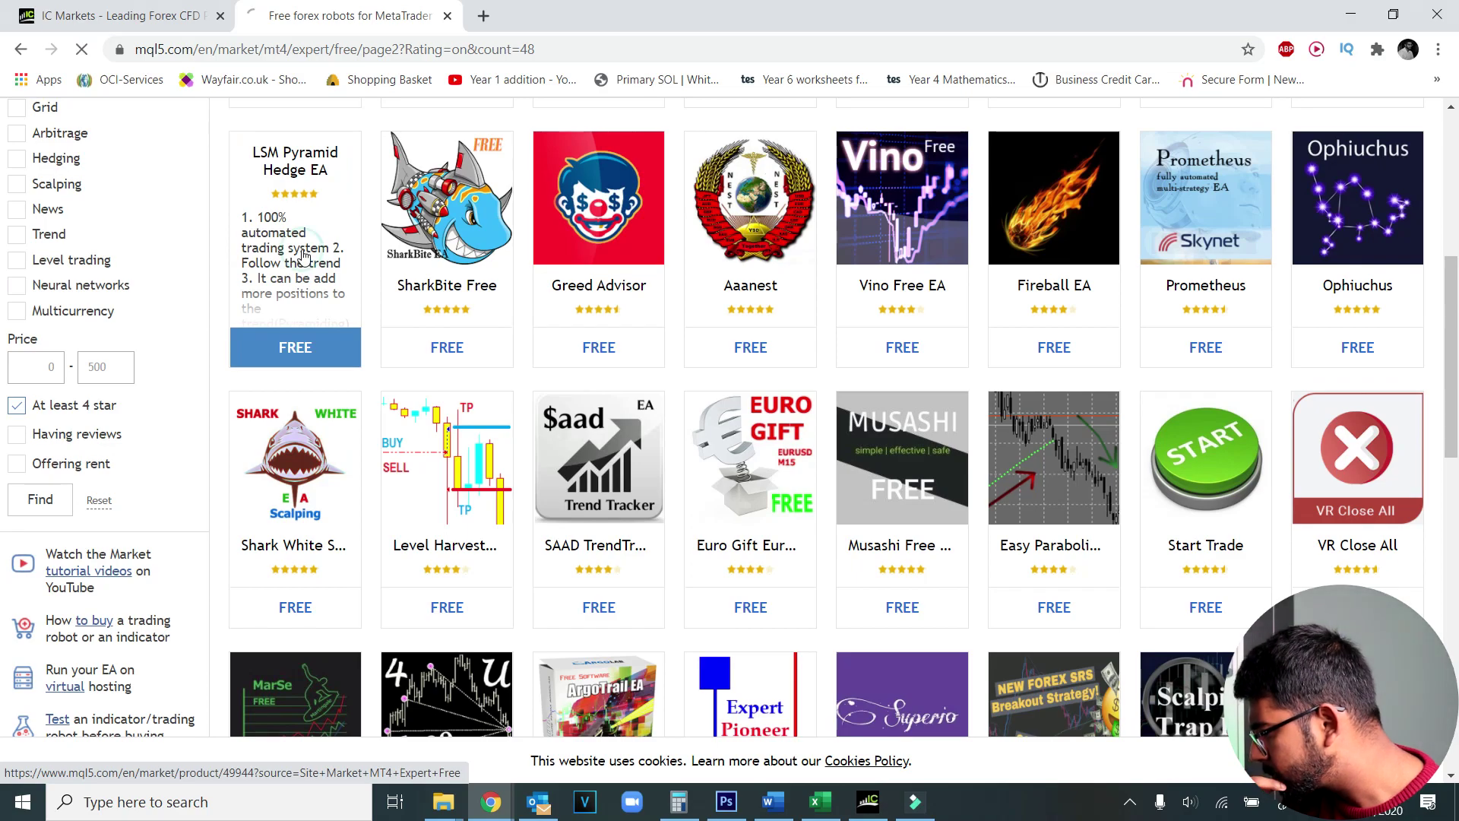
{"action": "key", "text": "alt+Left"}
{"action": "key", "text": "alt+Left"}
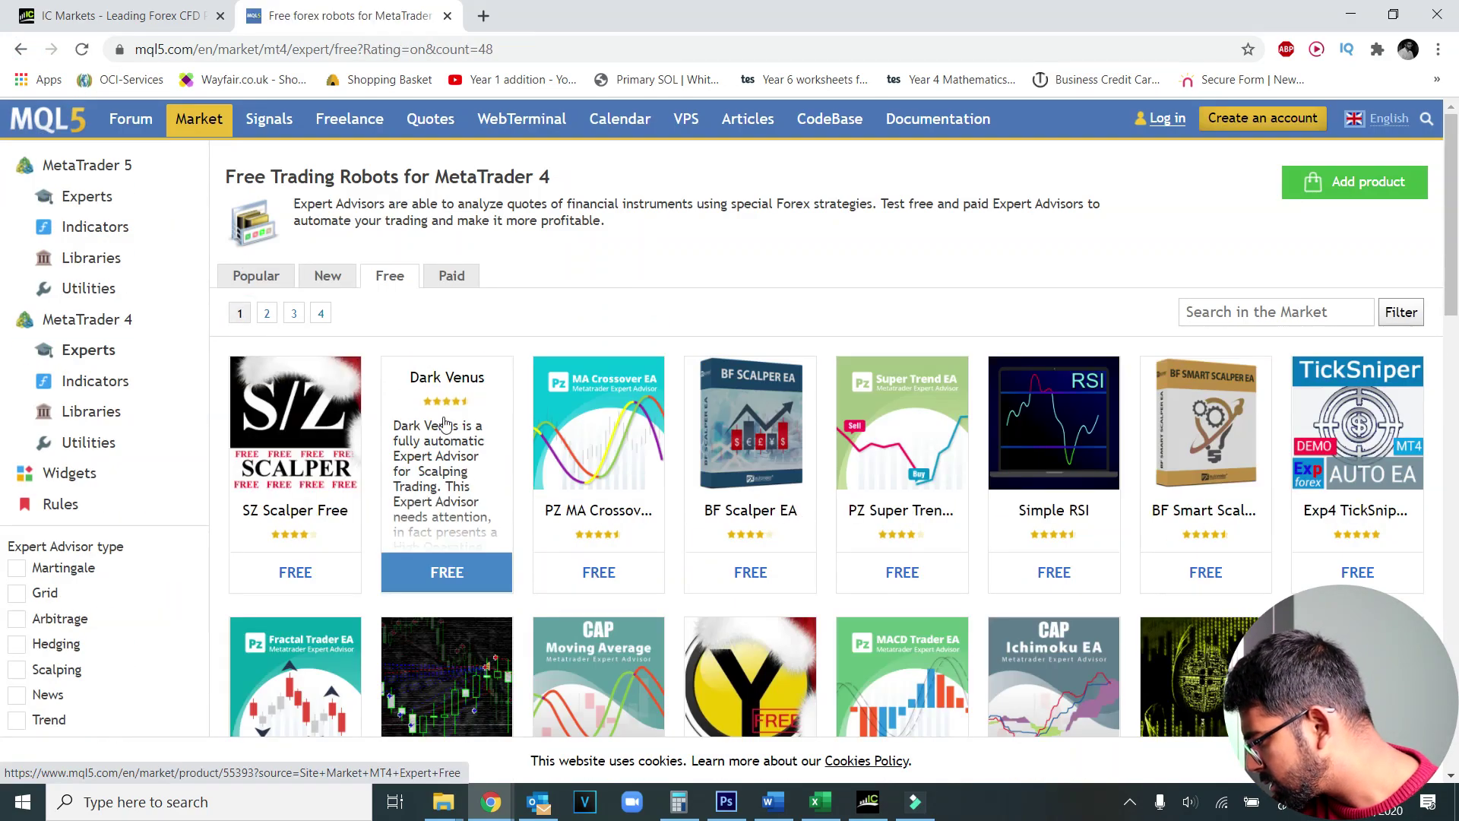
{"action": "left_click", "coordinate": [446, 424]}
{"action": "left_click", "coordinate": [431, 268]}
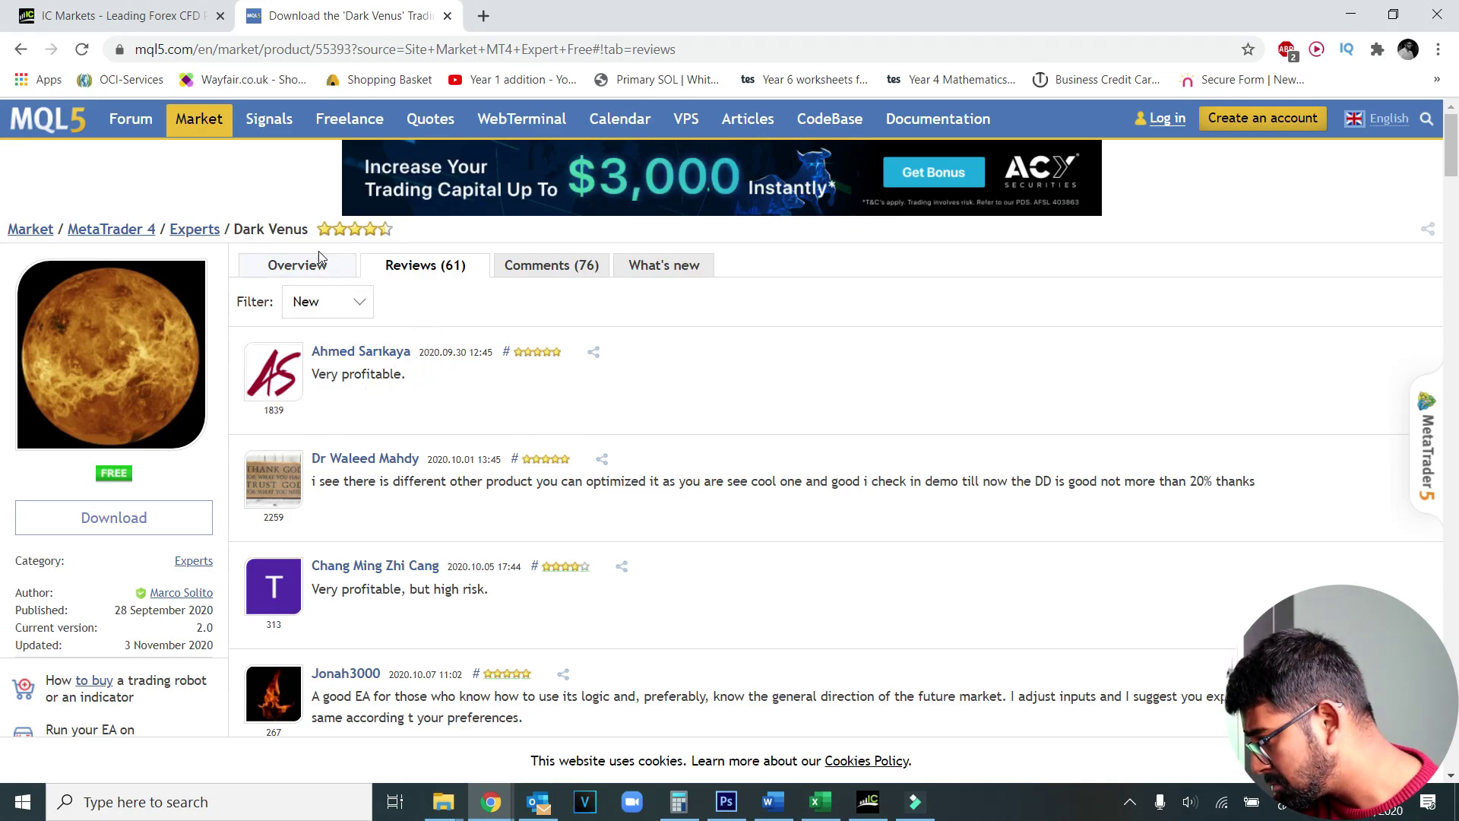
Read through the Dark Venus user reviews, then return to its page in Chrome
{"action": "scroll", "coordinate": [327, 403], "scroll_direction": "down", "scroll_amount": 2}
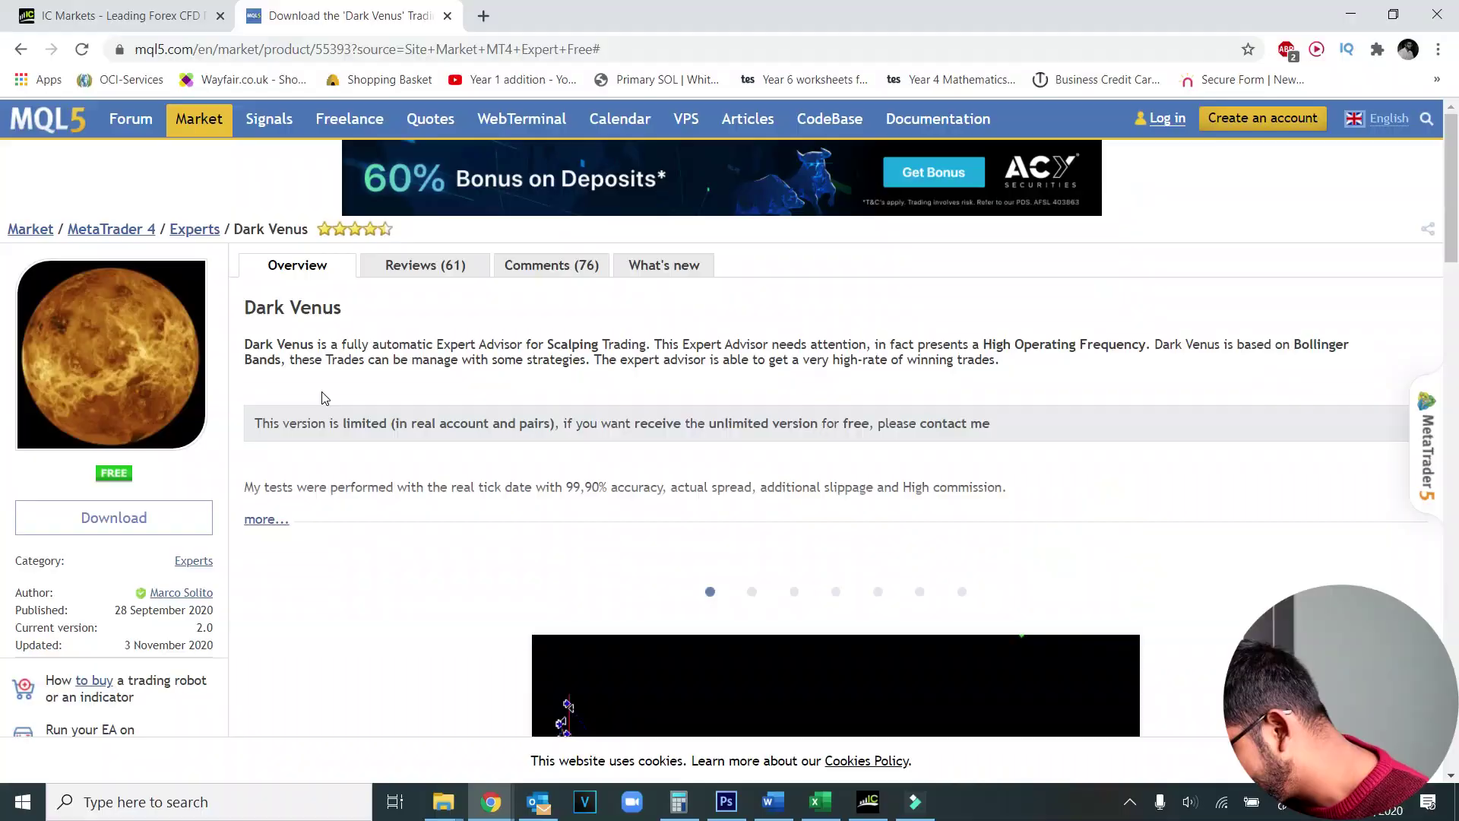
{"action": "scroll", "coordinate": [321, 397], "scroll_direction": "down", "scroll_amount": 5}
{"action": "scroll", "coordinate": [326, 397], "scroll_direction": "down", "scroll_amount": 12}
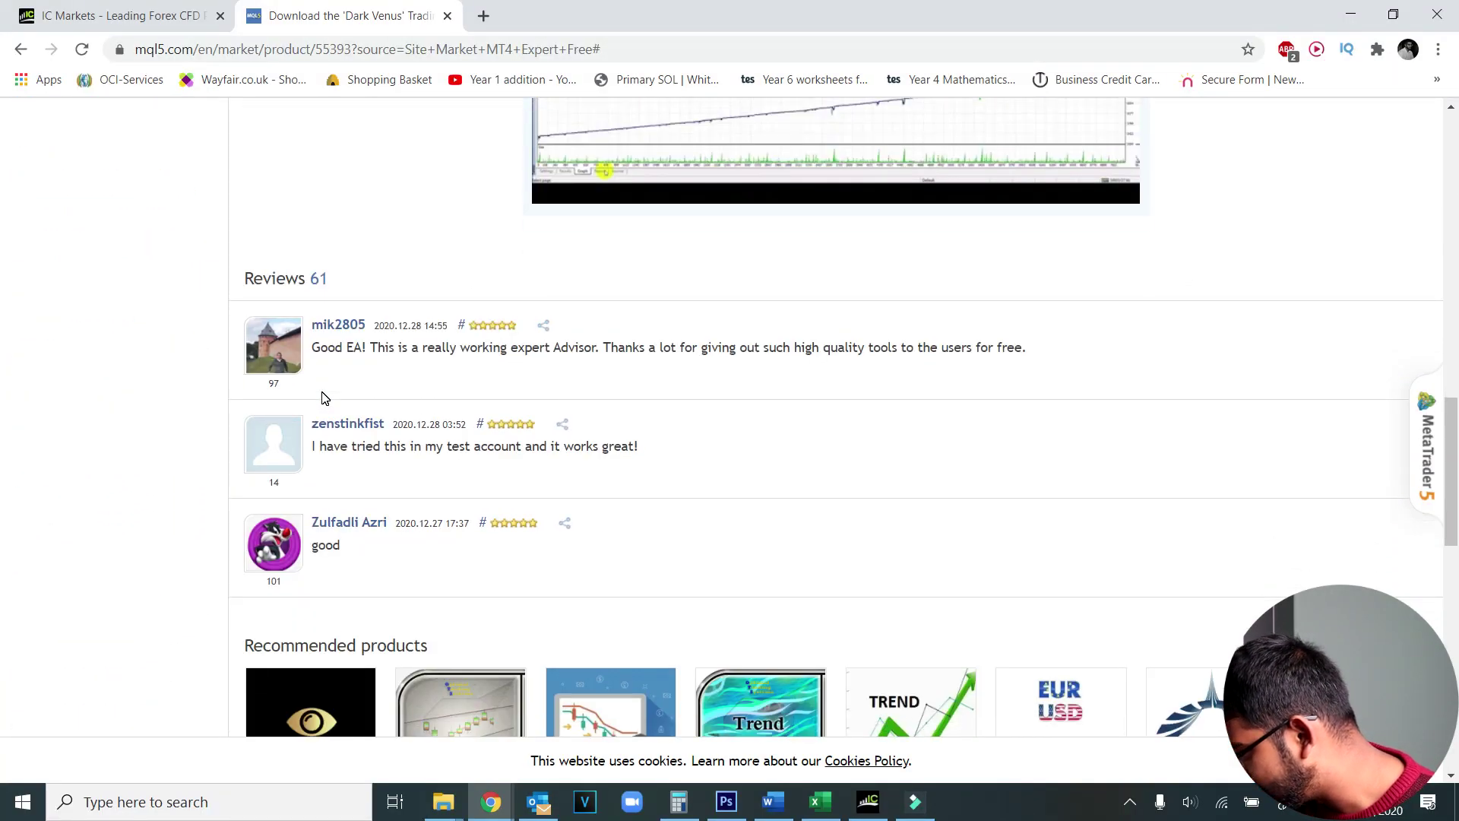
{"action": "scroll", "coordinate": [221, 388], "scroll_direction": "up", "scroll_amount": 15}
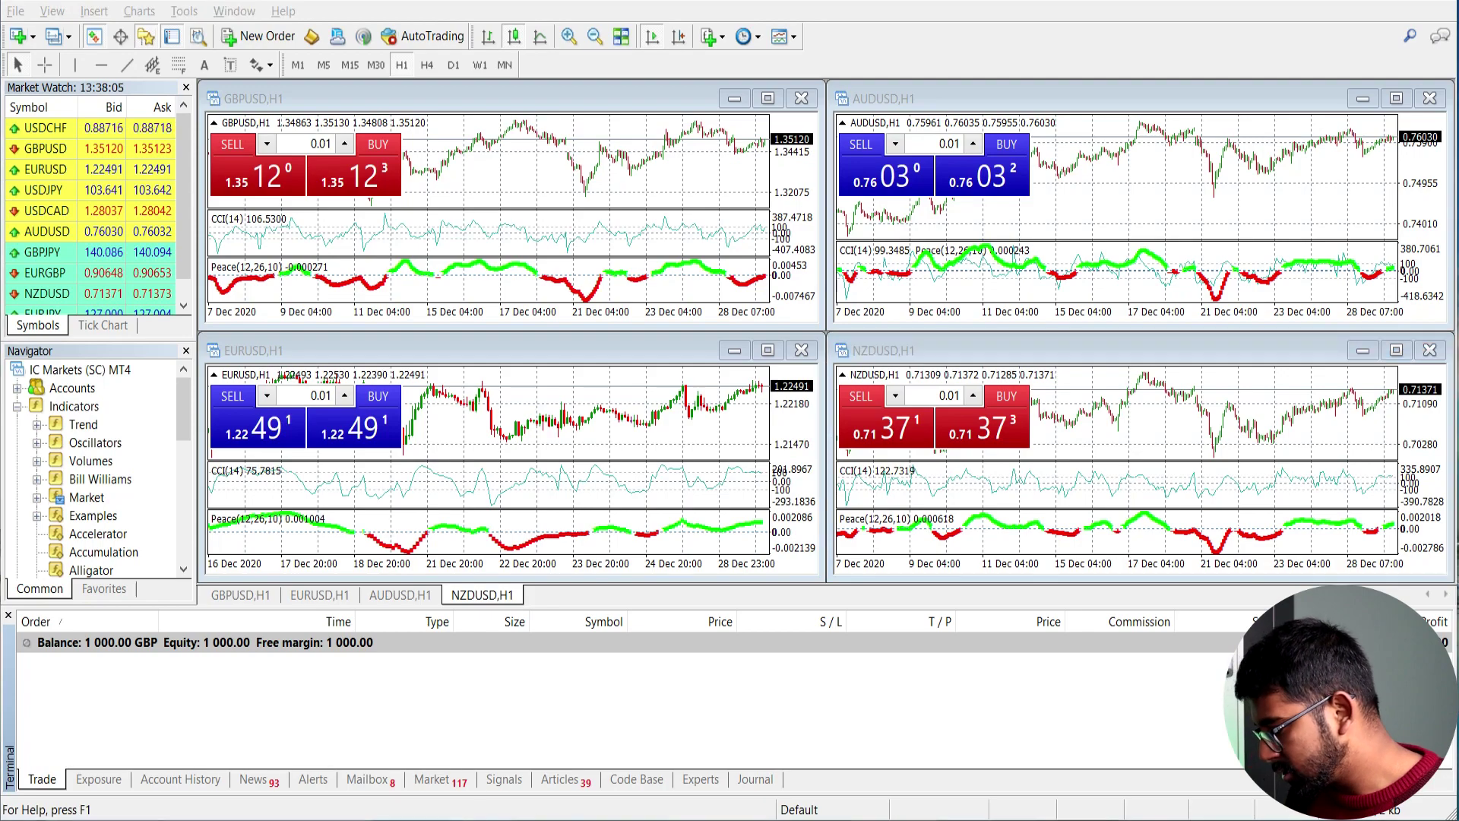
{"action": "mouse_move", "coordinate": [495, 813]}
{"action": "left_click", "coordinate": [671, 768]}
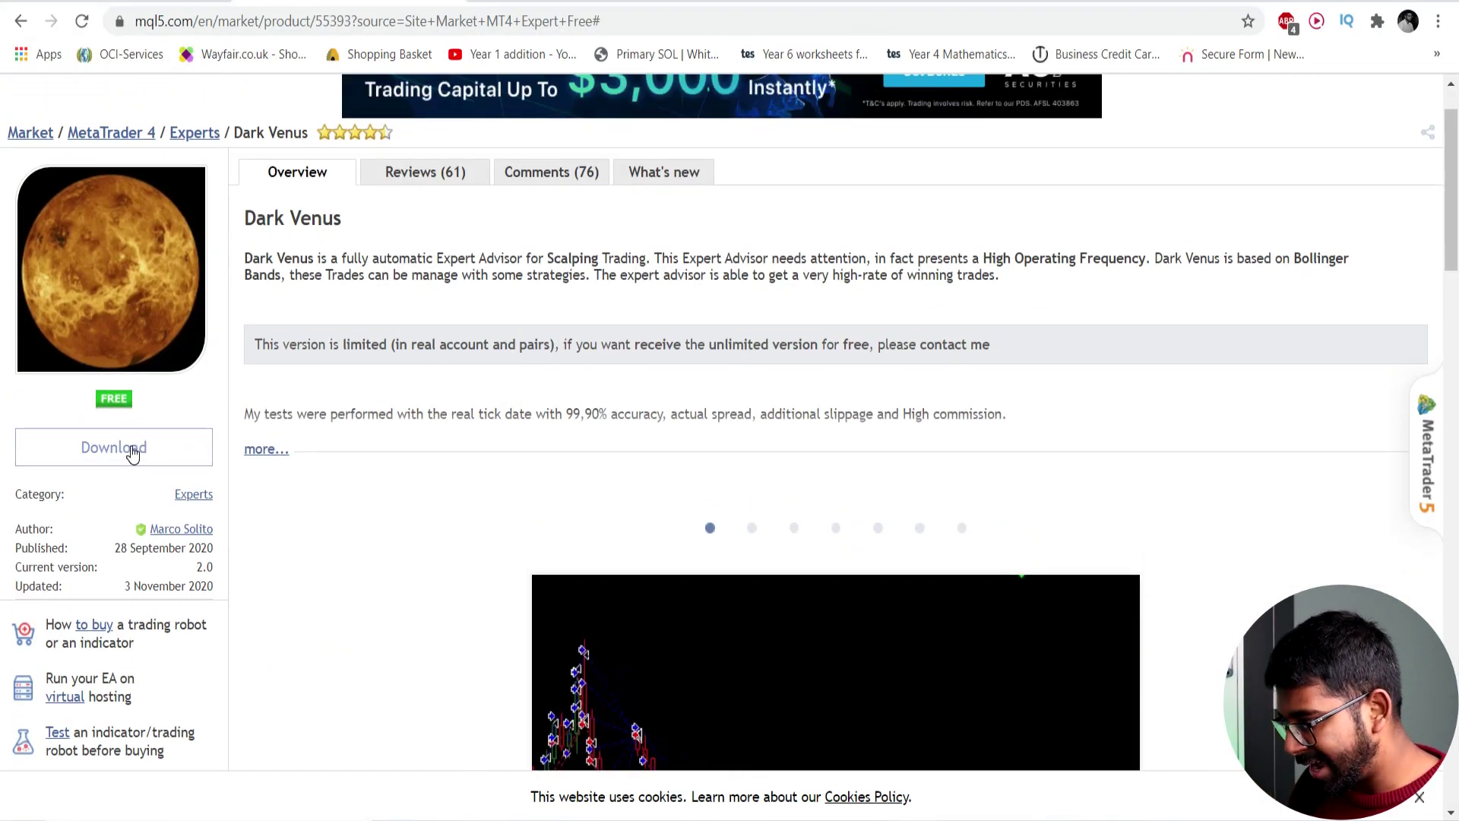
Download Dark Venus after logging in, confirming MetaTrader 4 is installed, and allow opening MetaTrader
{"action": "left_click", "coordinate": [132, 450]}
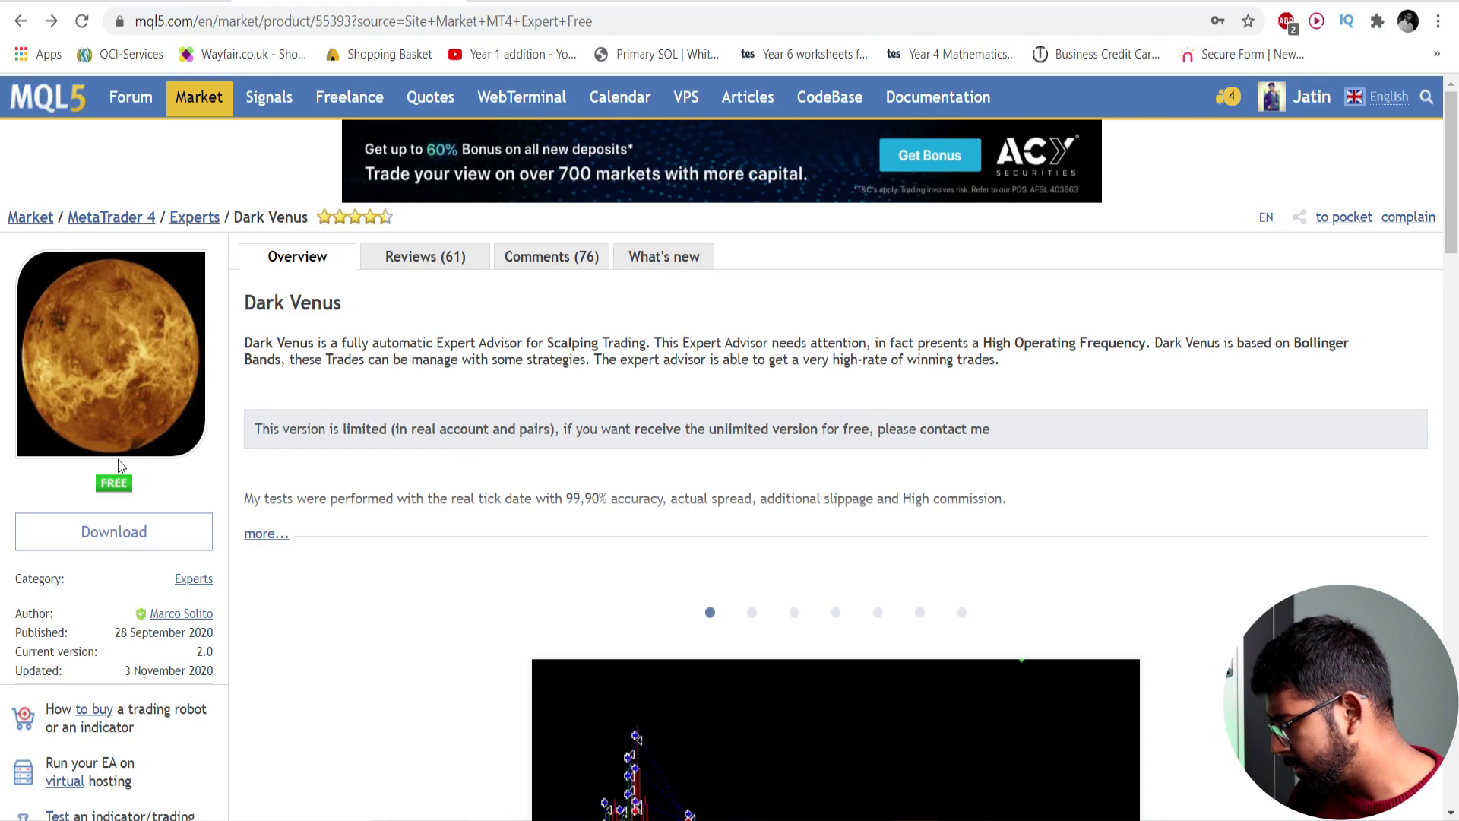
{"action": "left_click", "coordinate": [84, 536]}
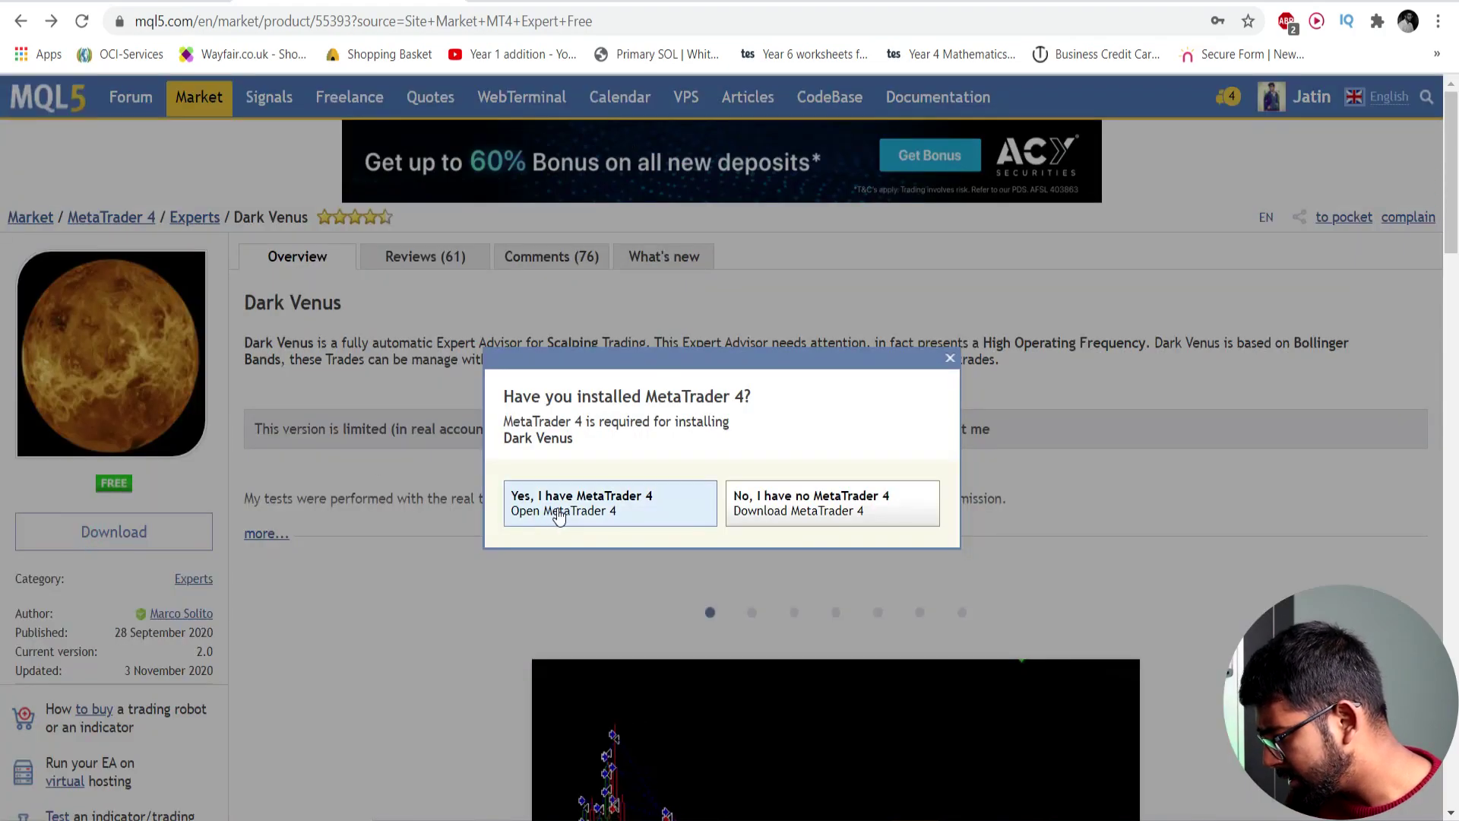
{"action": "left_click", "coordinate": [621, 523]}
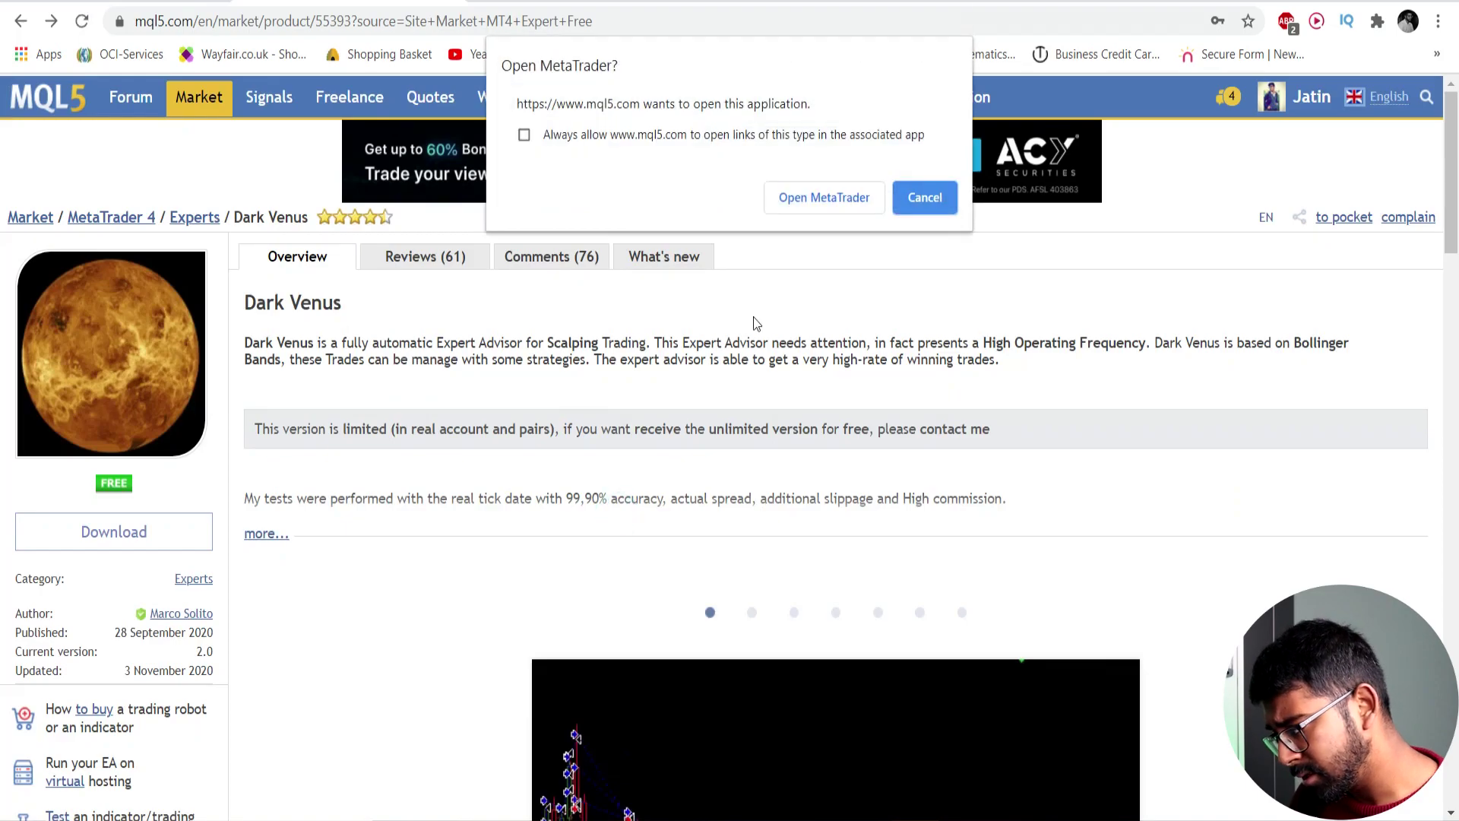
{"action": "left_click", "coordinate": [826, 195]}
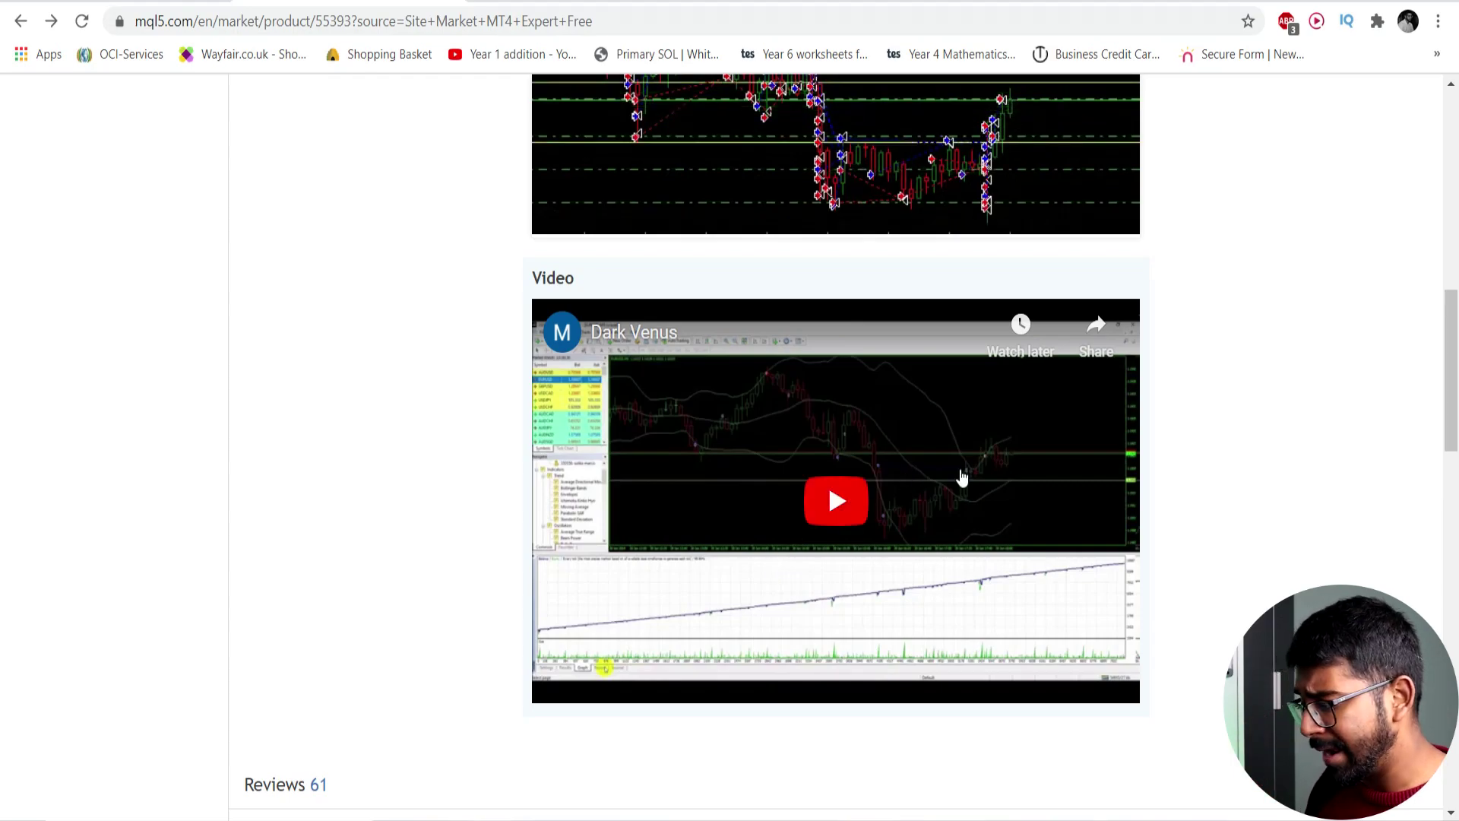
Play the demo video and highlight timeframes M5, M15 and pairs EURUSD, GBPUSD, AUDUSD, USDCAD
{"action": "left_click", "coordinate": [878, 477]}
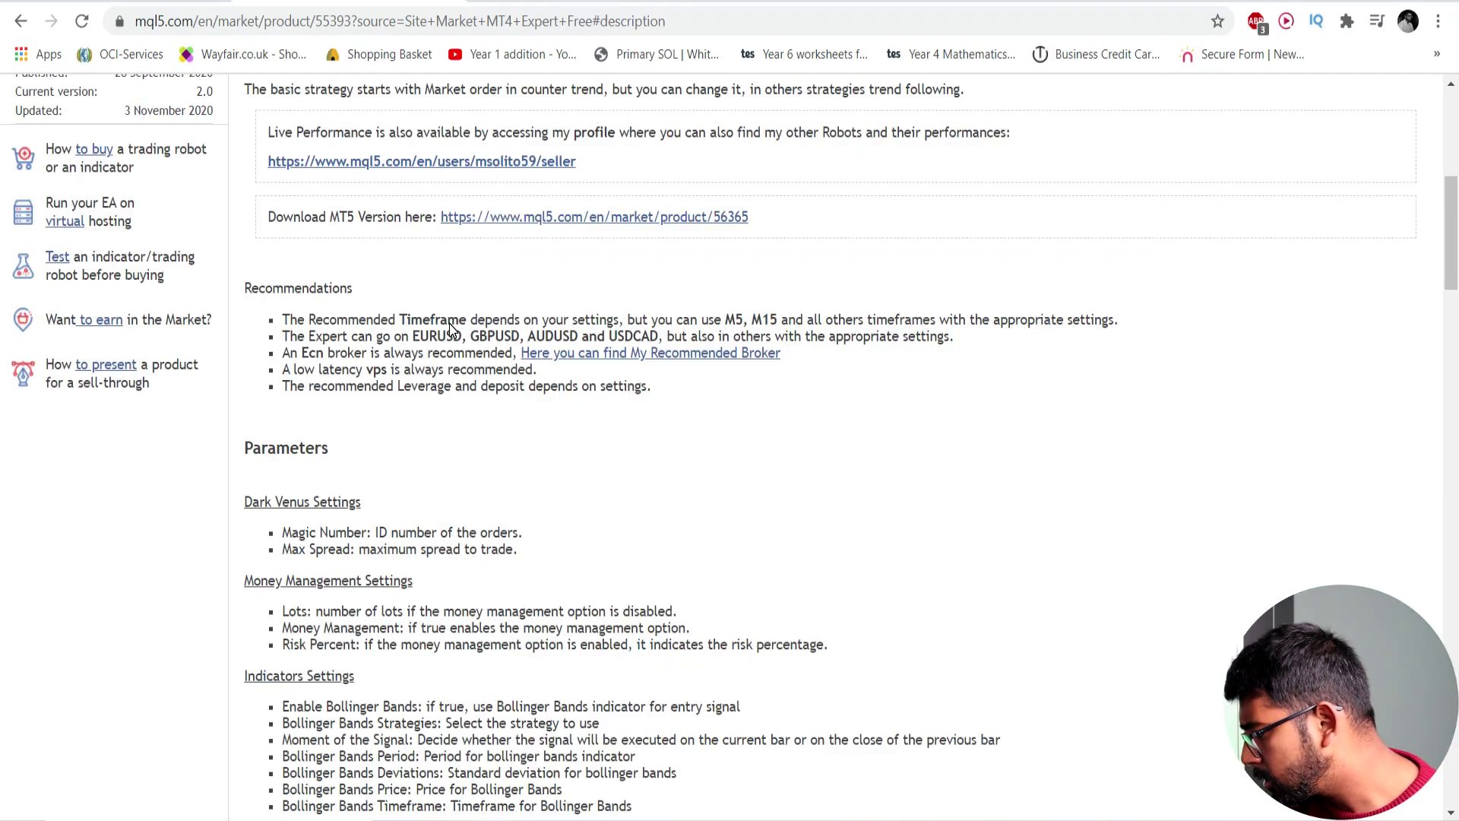
{"action": "left_click_drag", "start_coordinate": [777, 329], "coordinate": [726, 328]}
{"action": "left_click", "coordinate": [728, 328]}
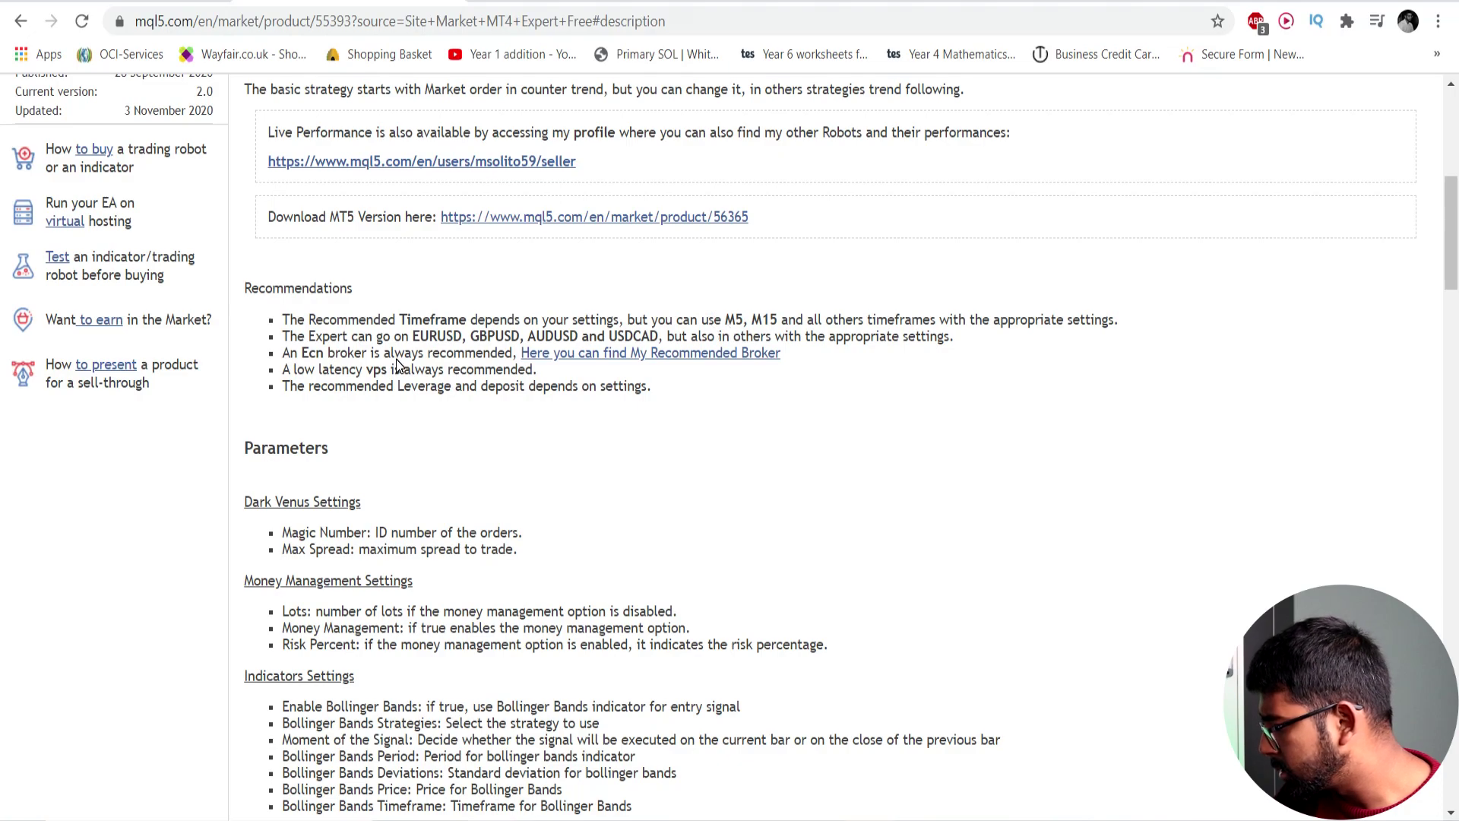
{"action": "left_click_drag", "start_coordinate": [415, 342], "coordinate": [660, 347]}
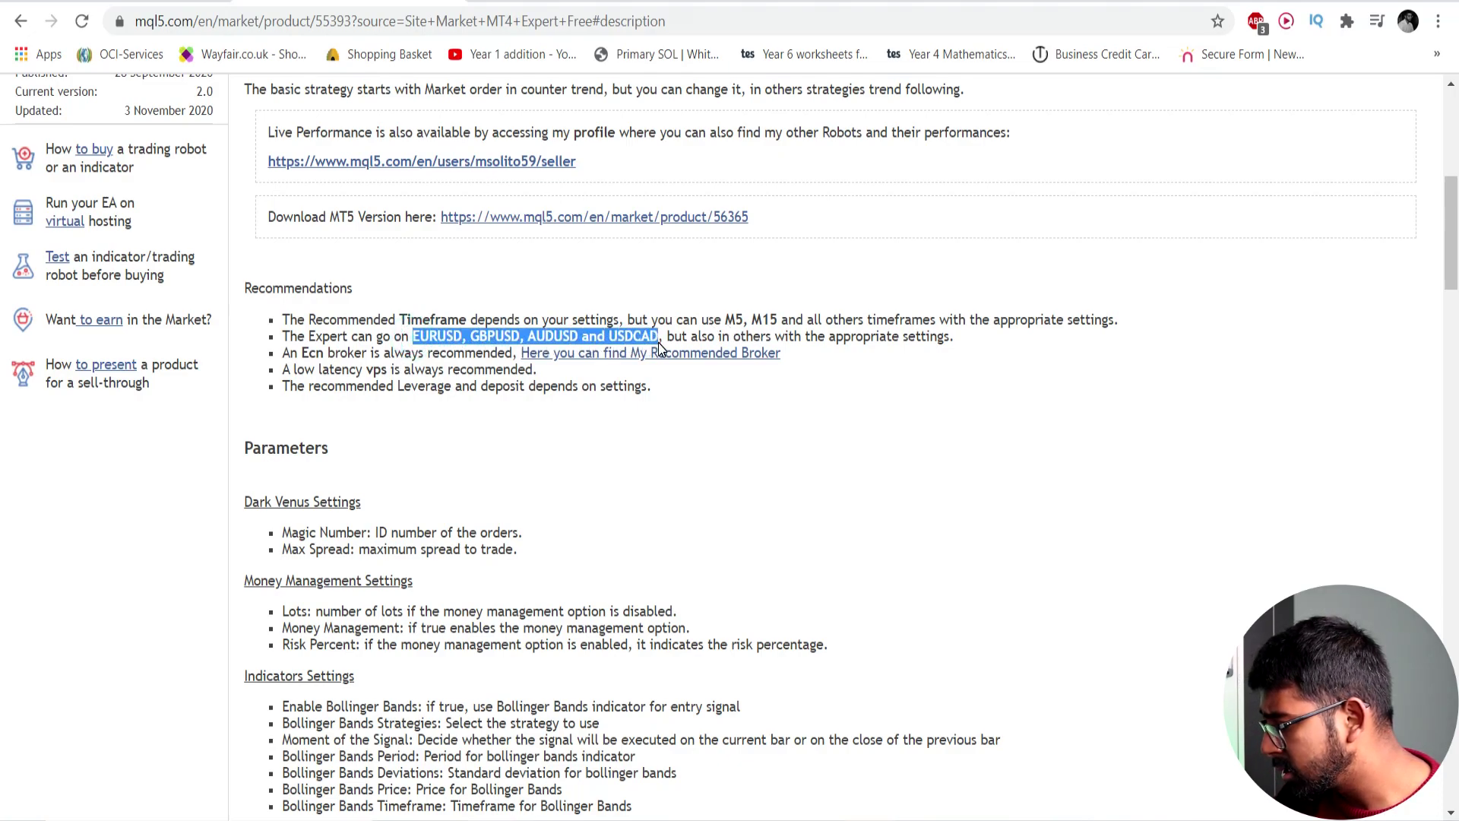
{"action": "left_click", "coordinate": [659, 348]}
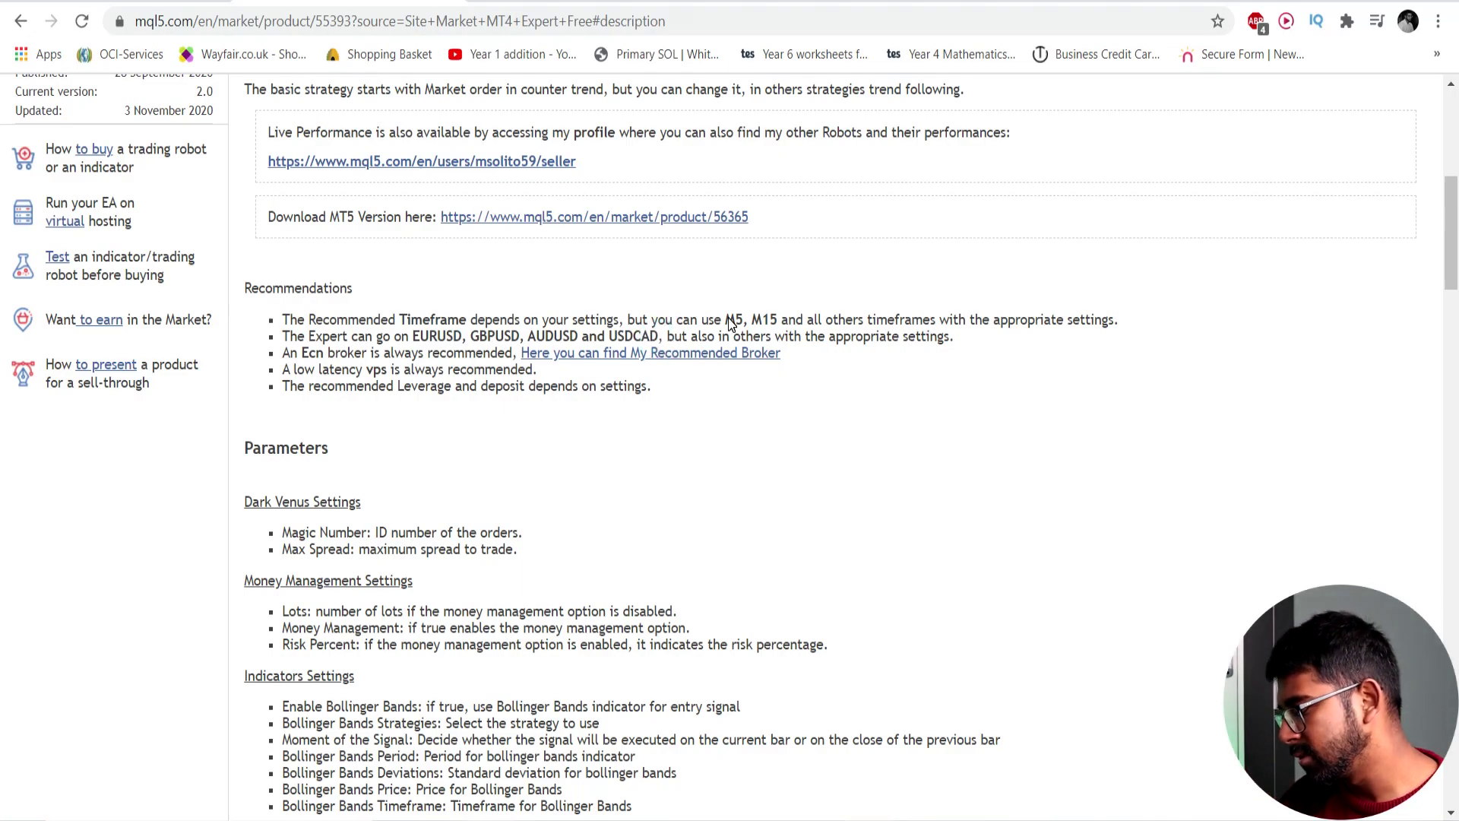
{"action": "left_click_drag", "start_coordinate": [725, 320], "coordinate": [778, 328]}
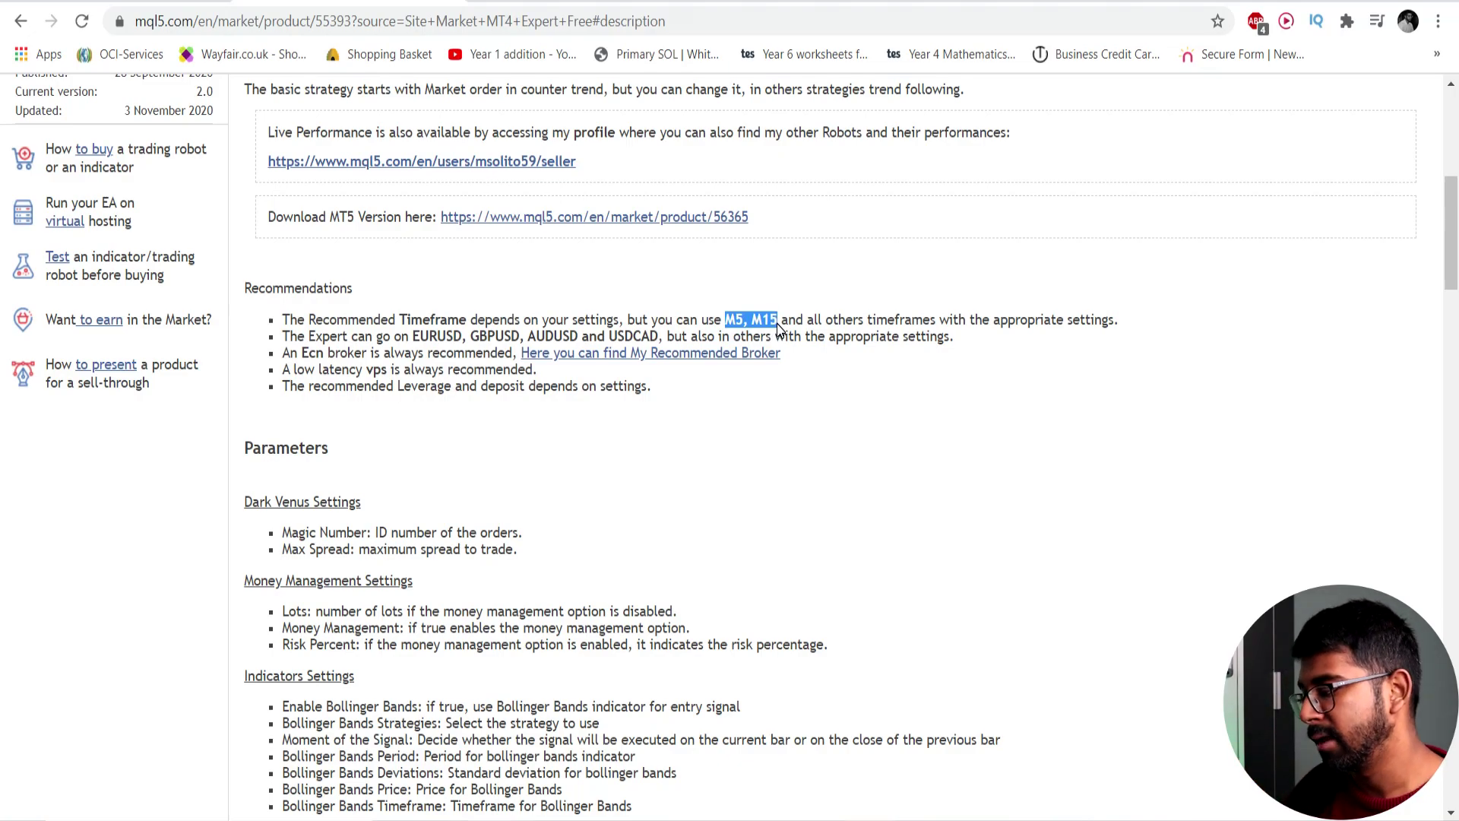
{"action": "left_click", "coordinate": [778, 329]}
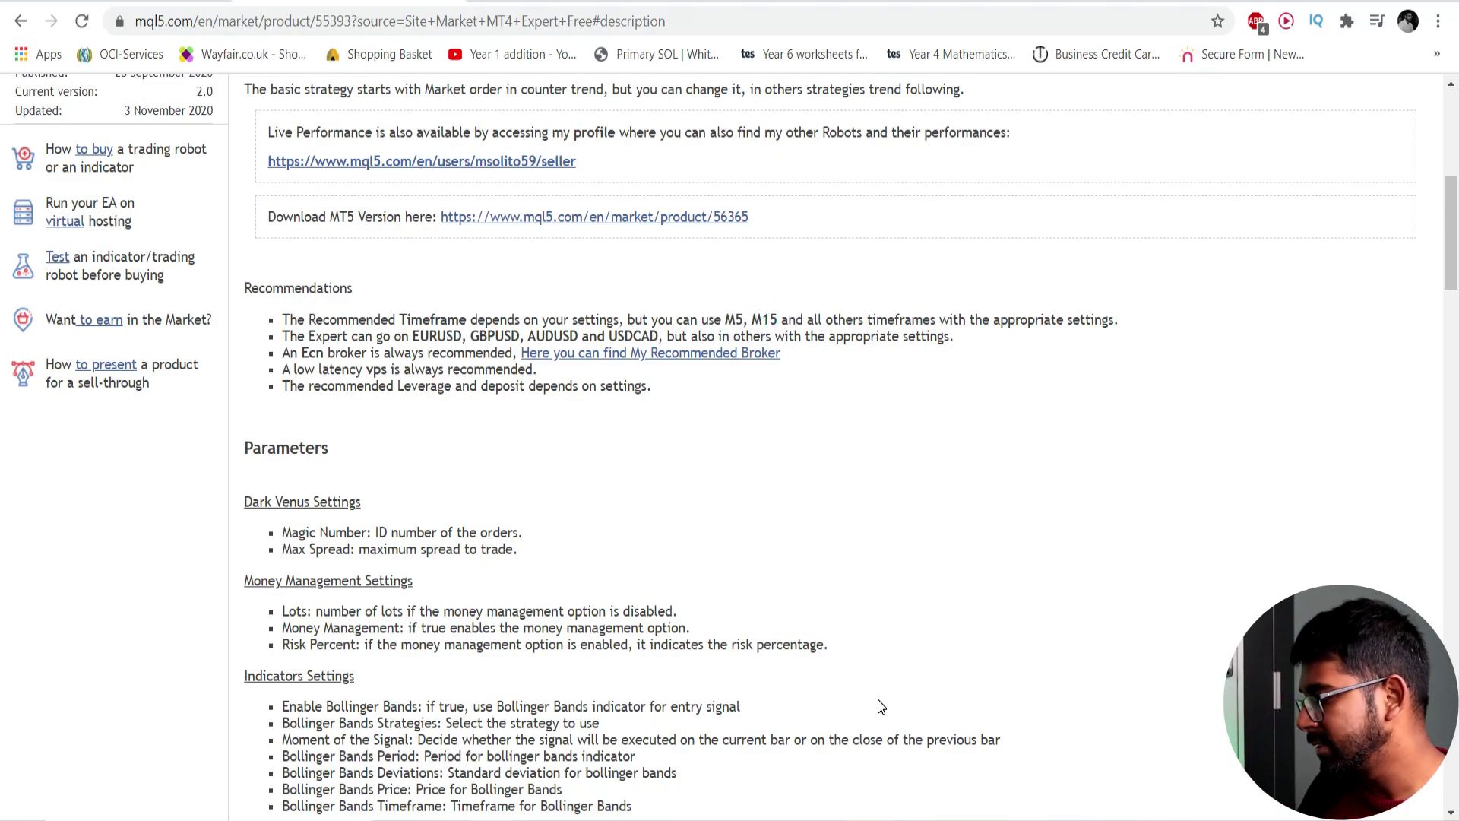